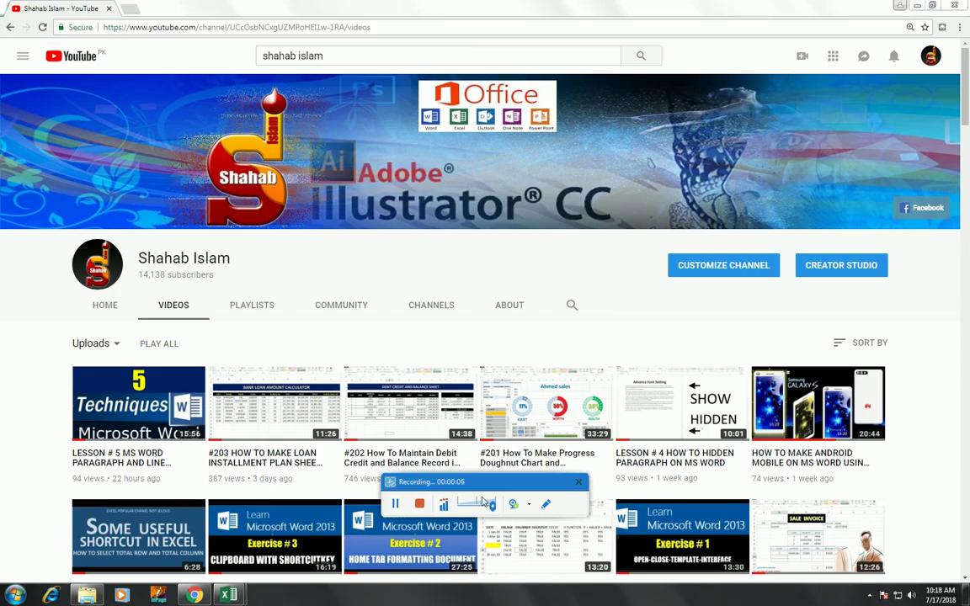
Bring the CONTIONAL workbook forward, select SALES value 70 in E2, and show Conditional Formatting options.
left_click_drag(484, 503, 476, 589)
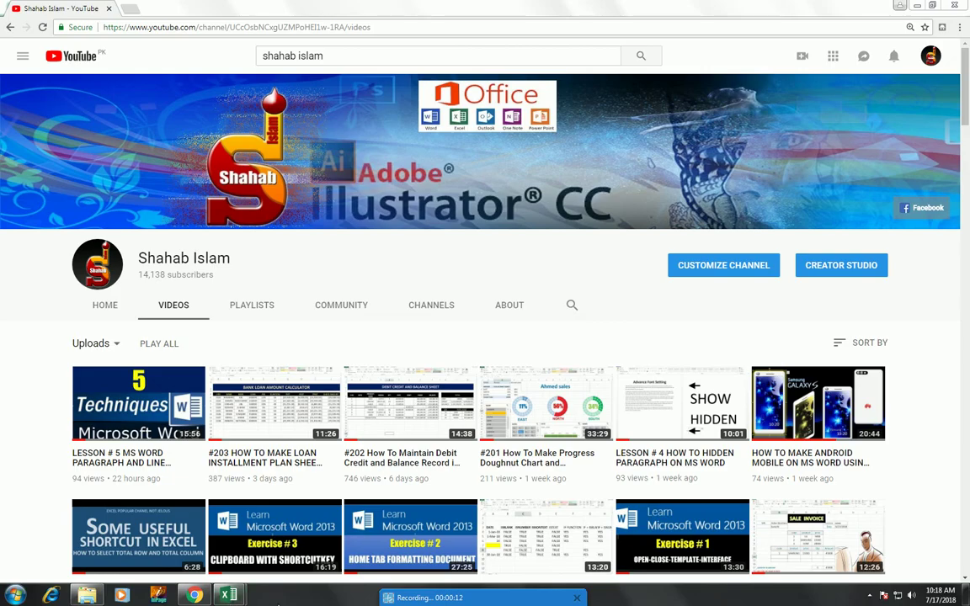
mouse_move(228, 595)
left_click(210, 493)
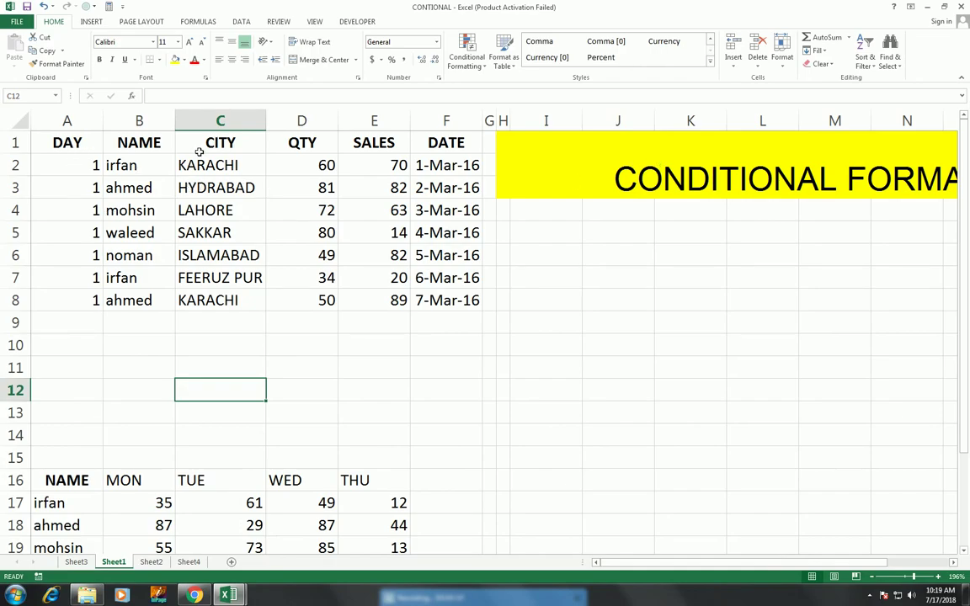
left_click(379, 167)
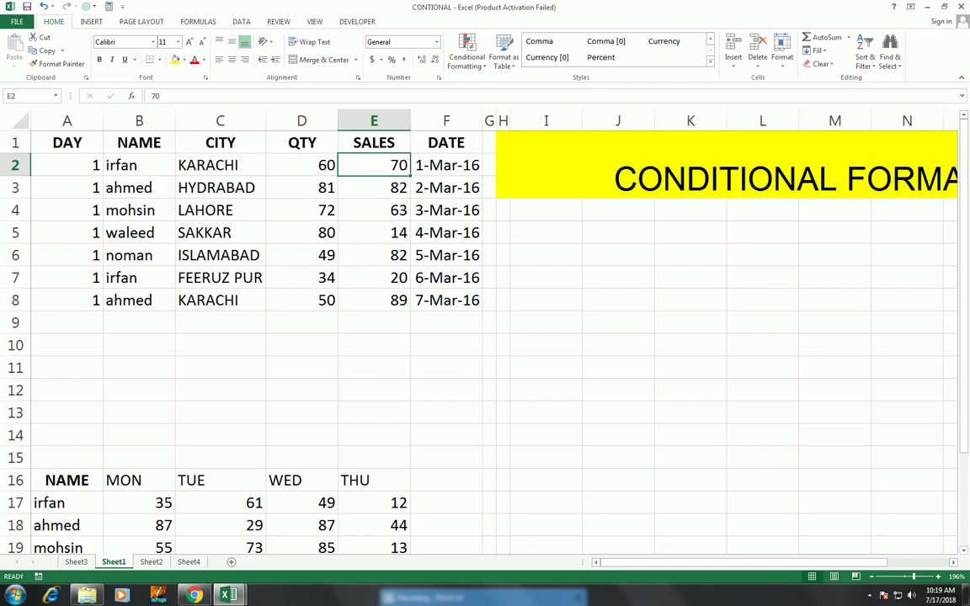
left_click(465, 52)
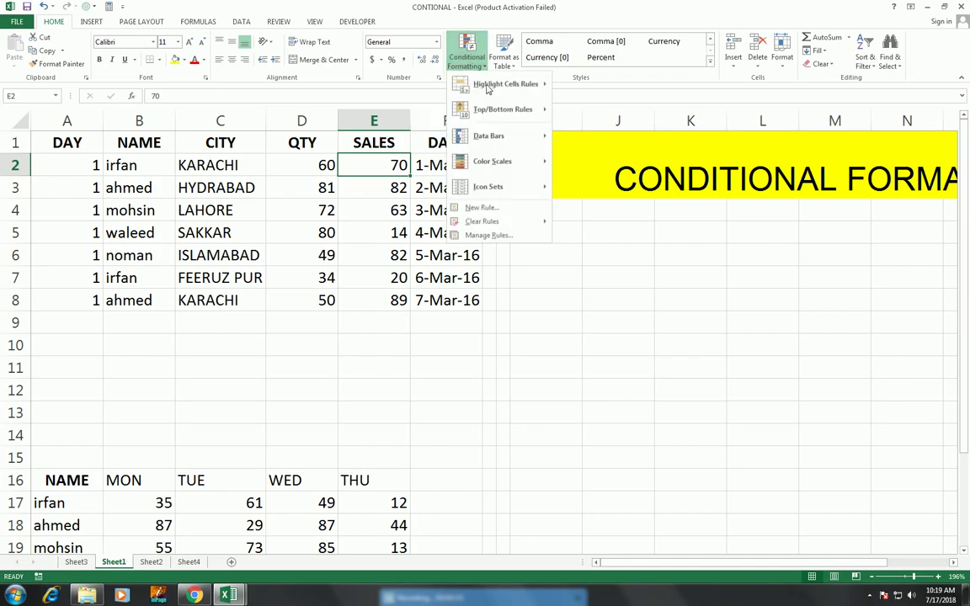
mouse_move(539, 88)
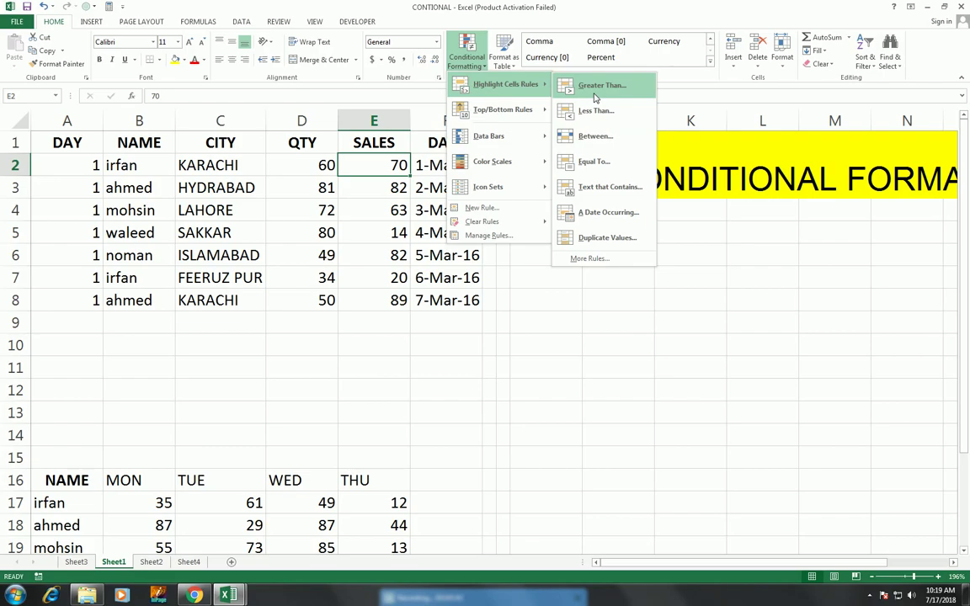
mouse_move(516, 167)
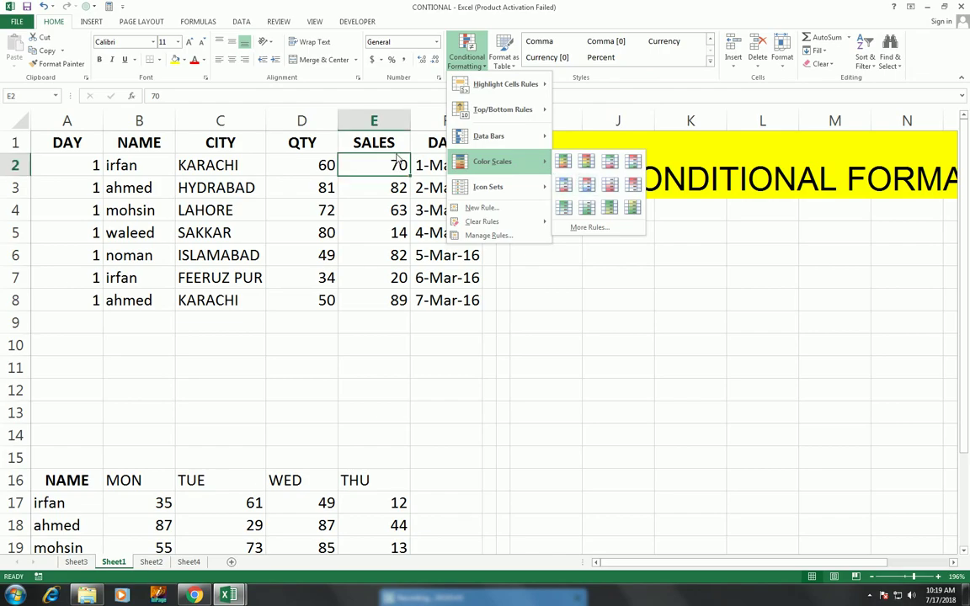
left_click(374, 126)
left_click(468, 55)
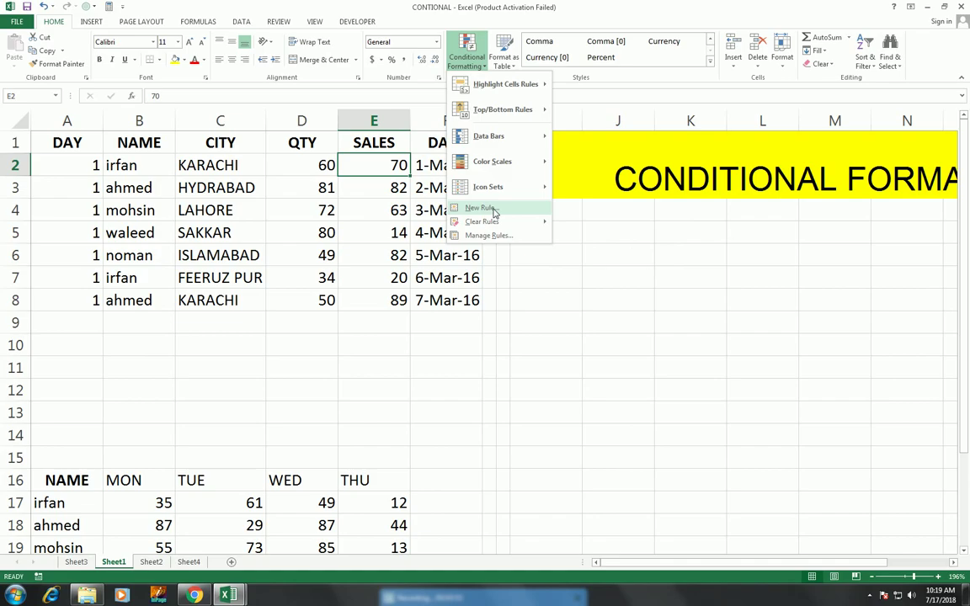
Open the New Formatting Rule dialog for E2's SALES value 70.
left_click(494, 212)
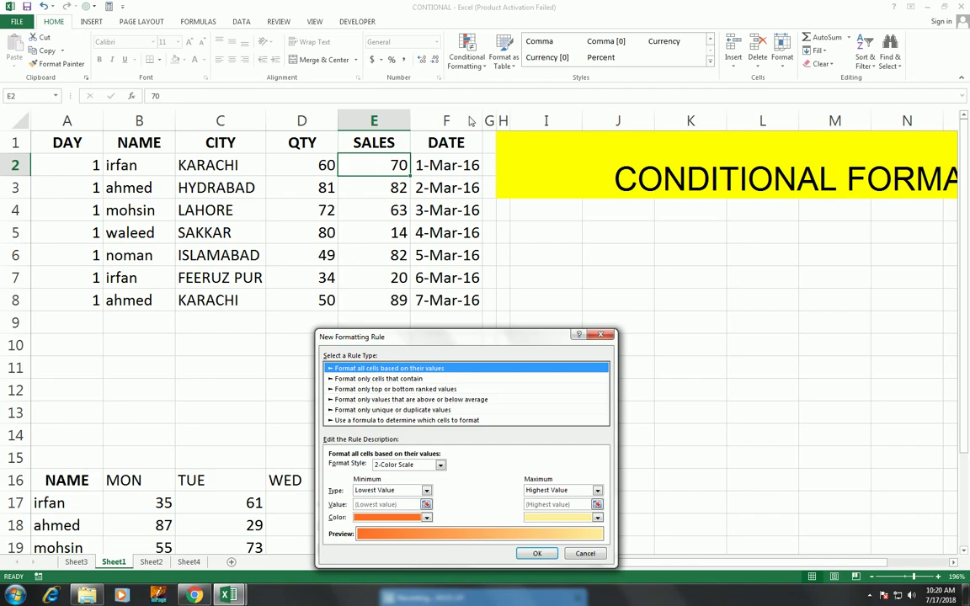
key("Escape")
left_click(466, 54)
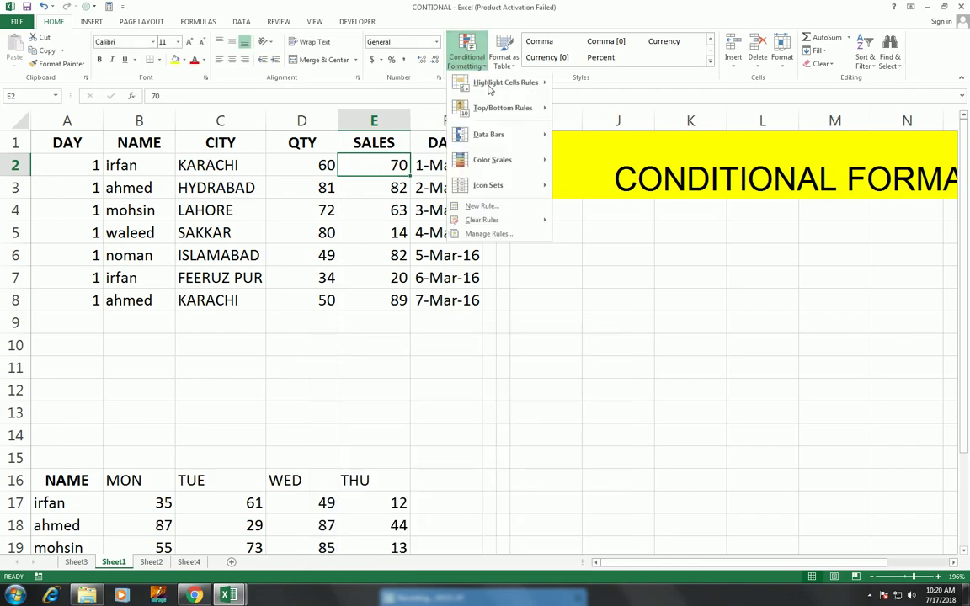
left_click(482, 208)
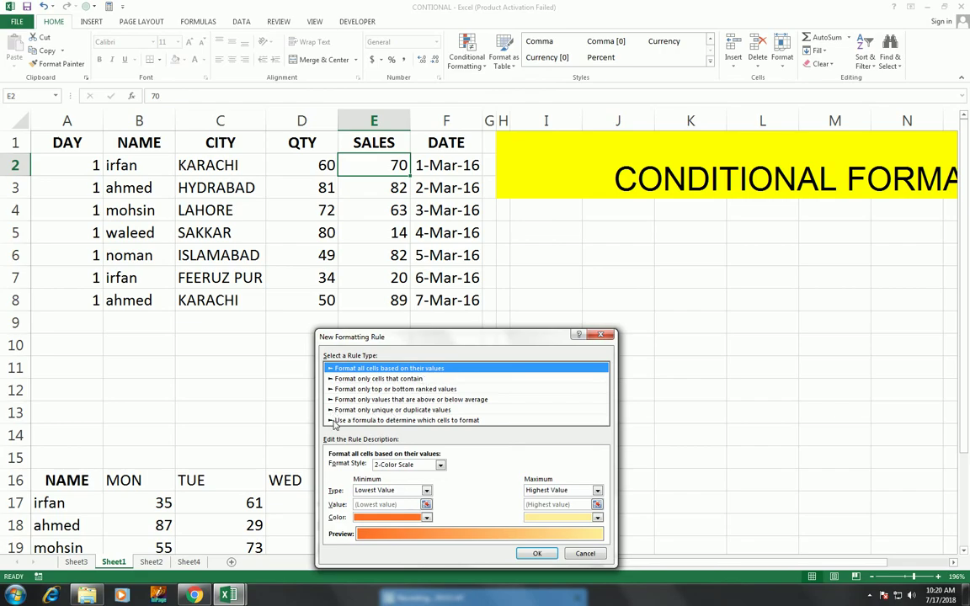
Make the rule formula-based with =sum($E2)>50 and bring up its cell formatting.
left_click(334, 420)
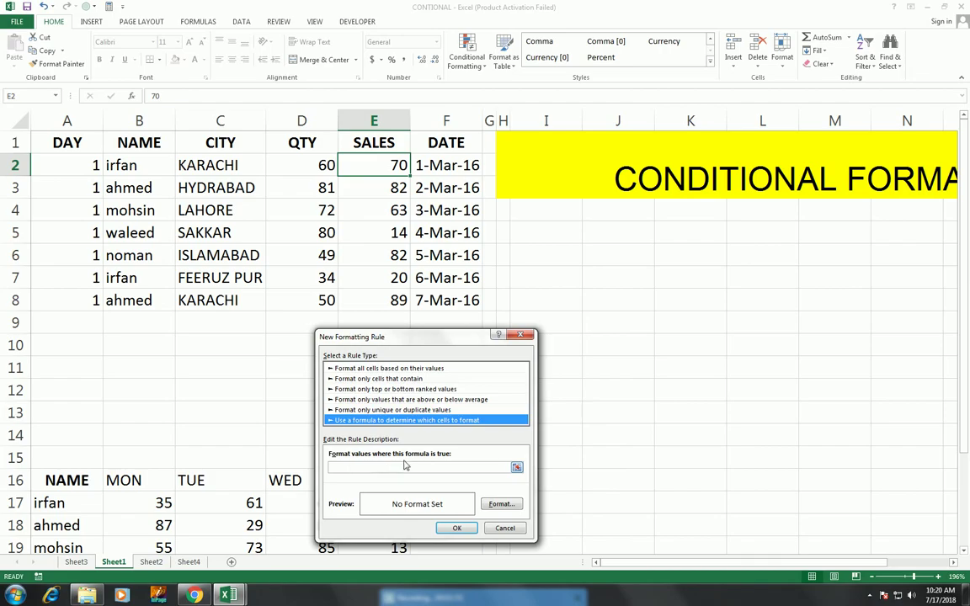
left_click(376, 467)
type("=")
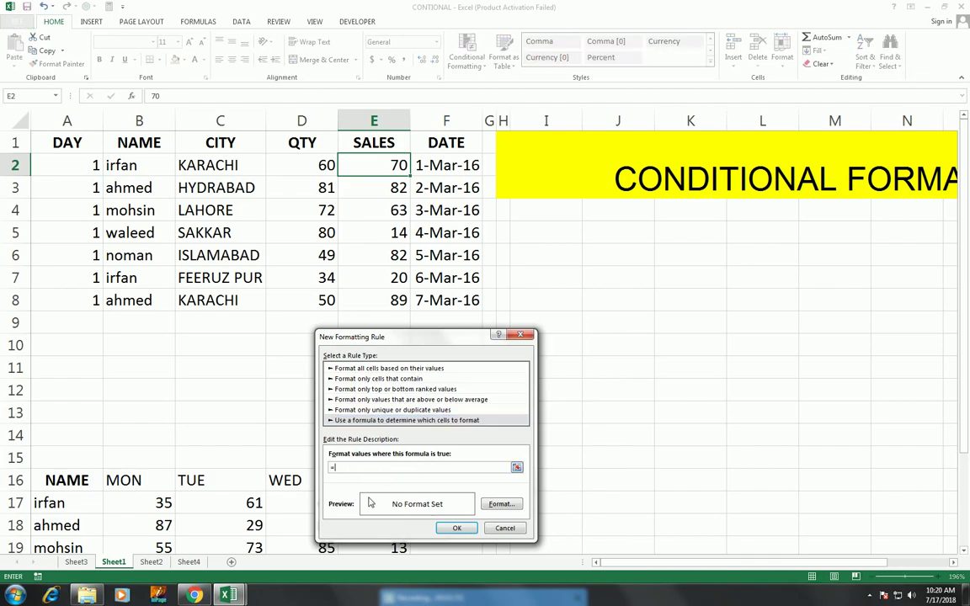
type("sum")
type("(")
type("(")
left_click(395, 169)
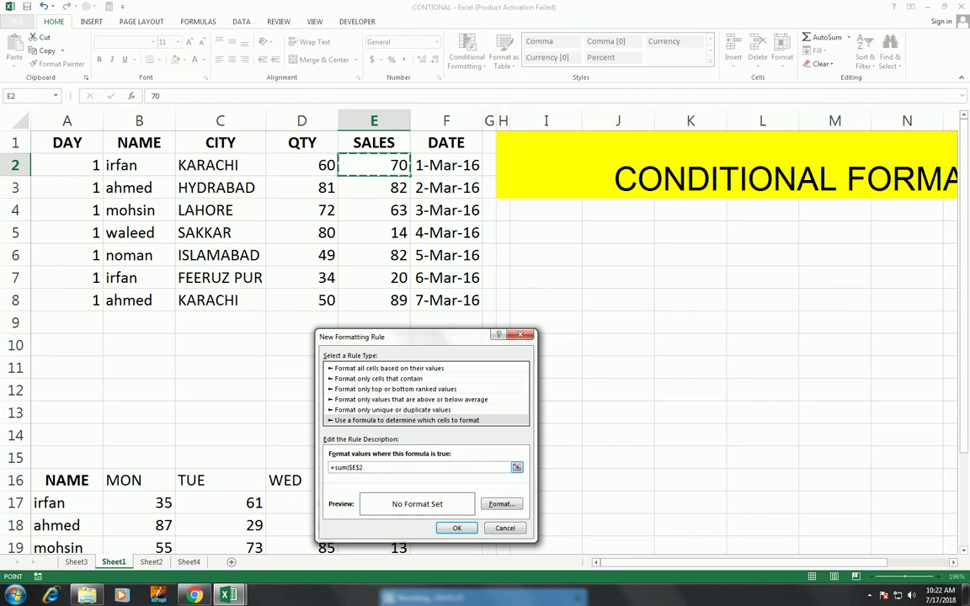
left_click(375, 468)
type(")>50")
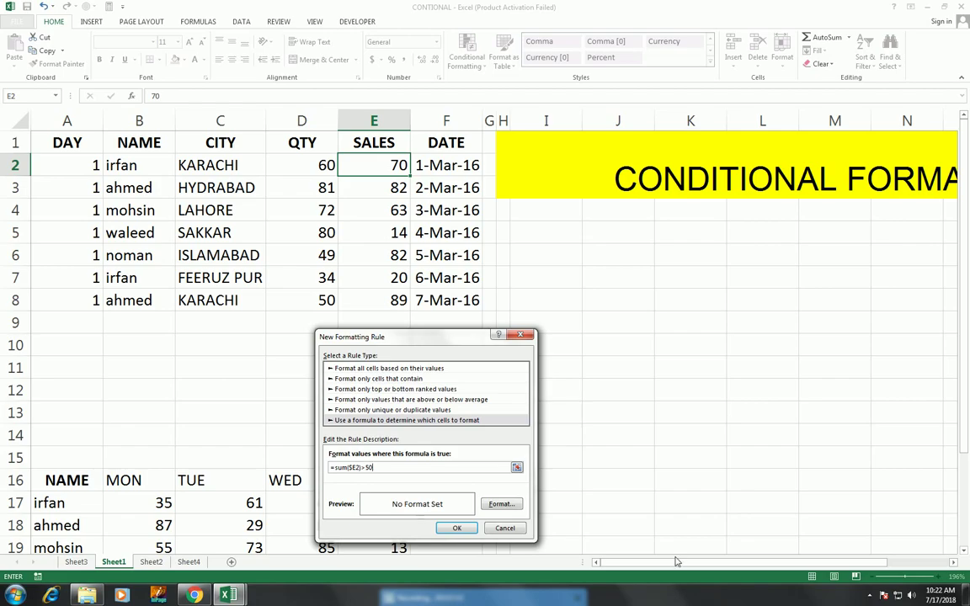
left_click(503, 504)
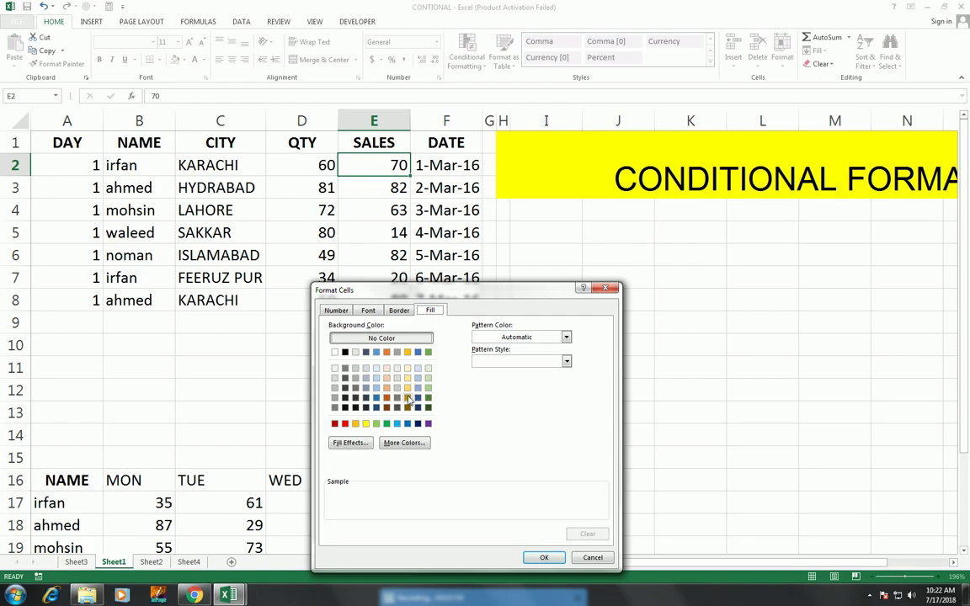
Give the rule a dark green fill with bold white text.
left_click(407, 398)
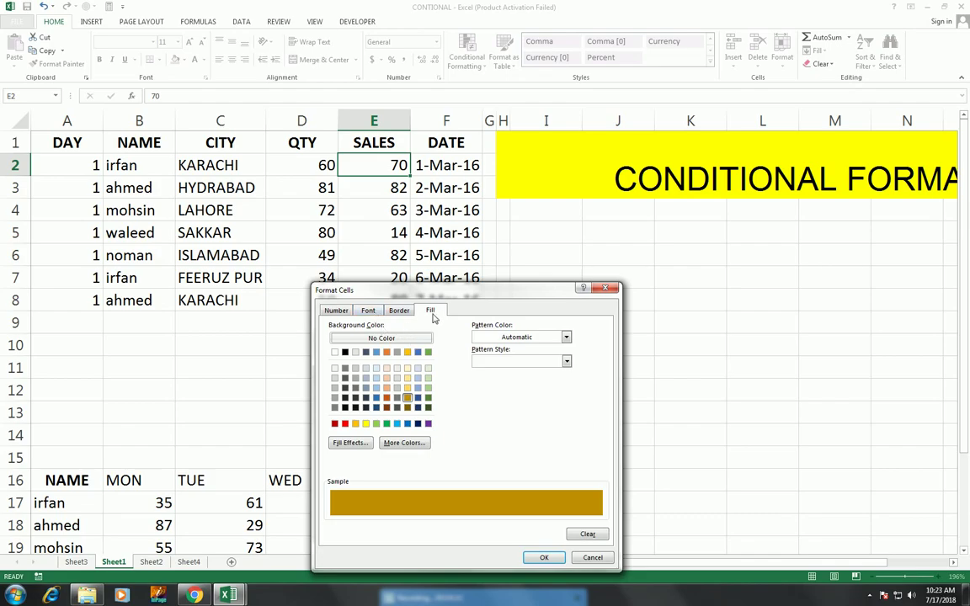
left_click(408, 409)
left_click(428, 408)
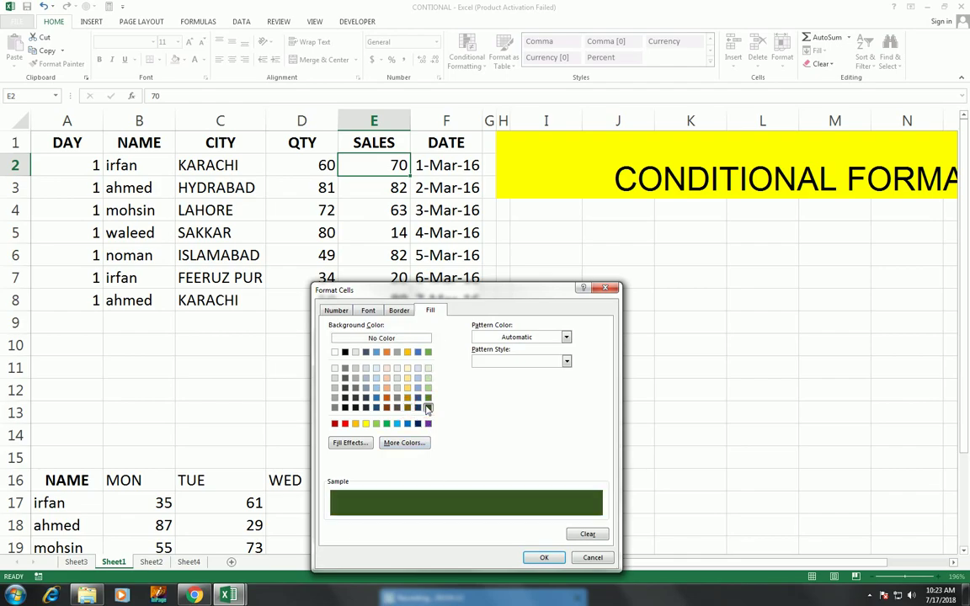
left_click(410, 408)
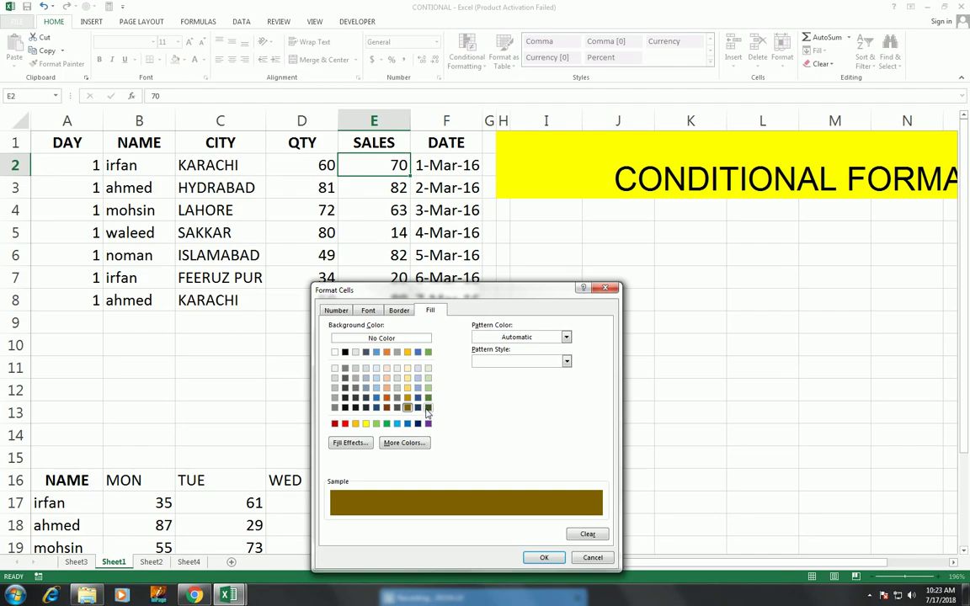
left_click(427, 409)
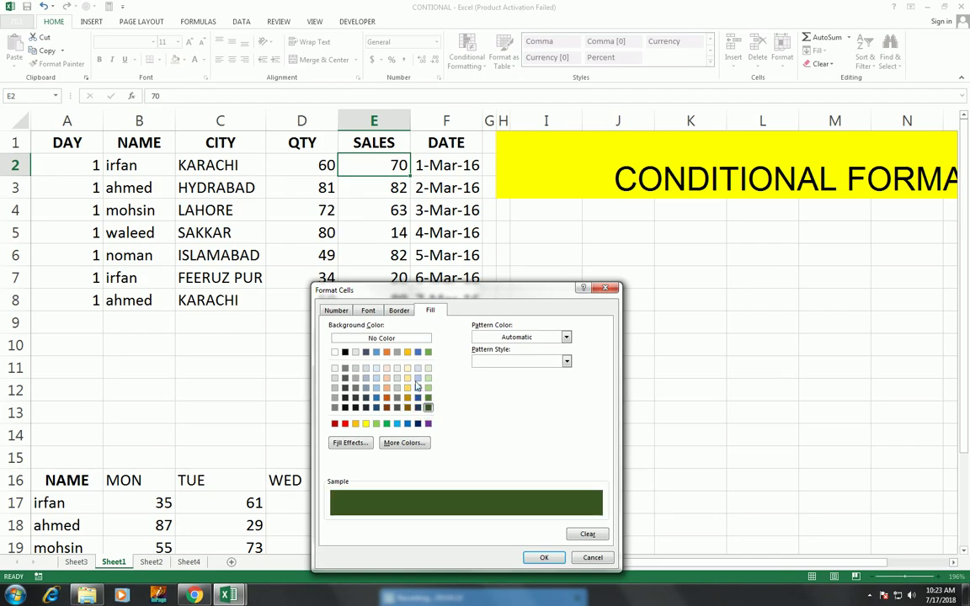
left_click(368, 310)
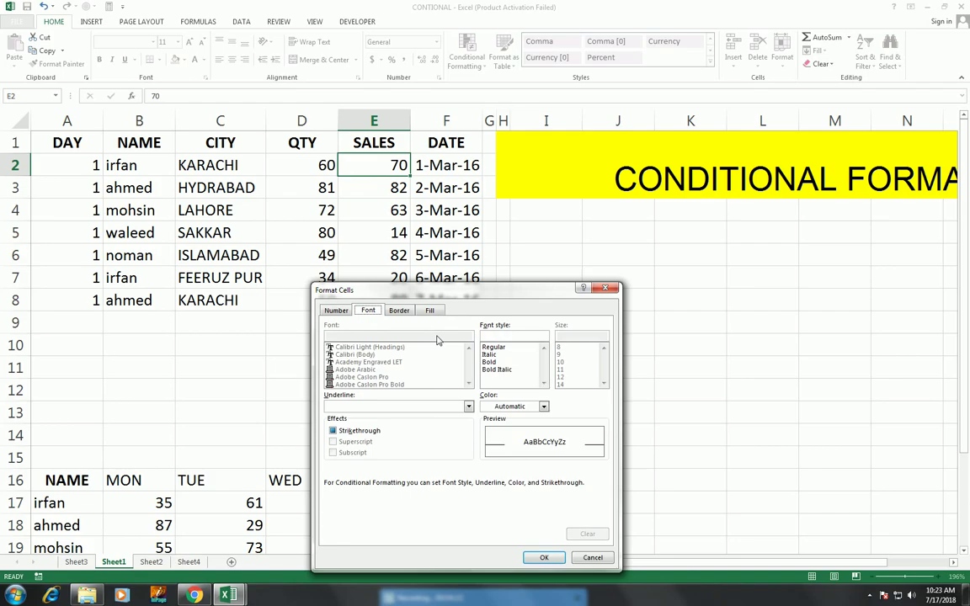
left_click(489, 362)
left_click(544, 406)
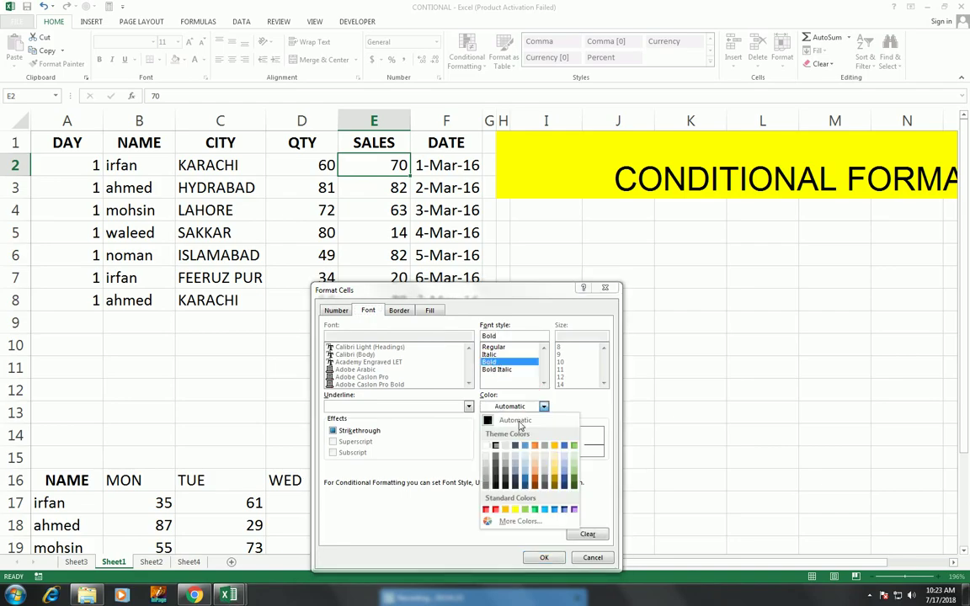
left_click(495, 445)
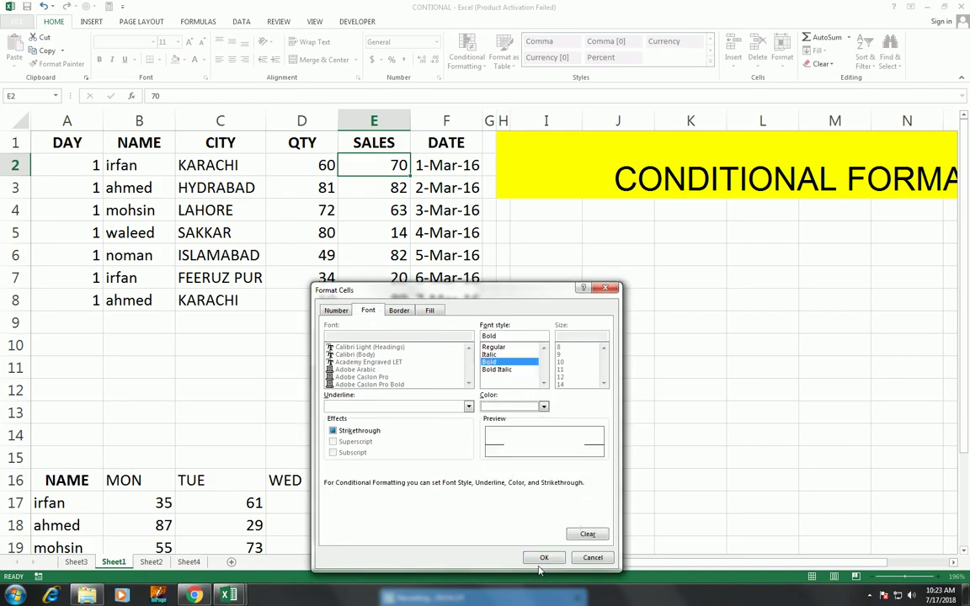
left_click(536, 558)
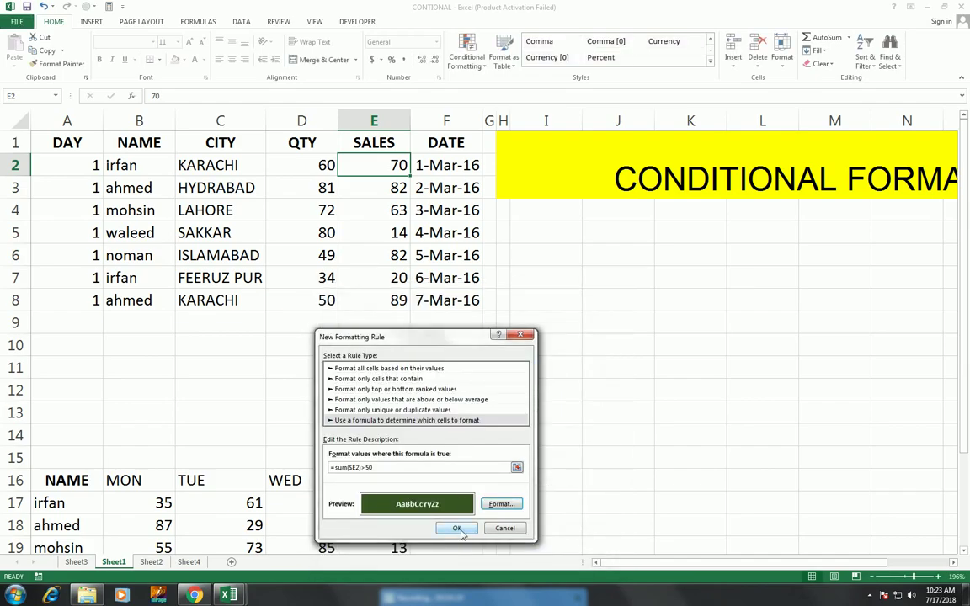
Save the rule so E2 turns dark green, then format-paint it down E2:E8.
left_click(457, 528)
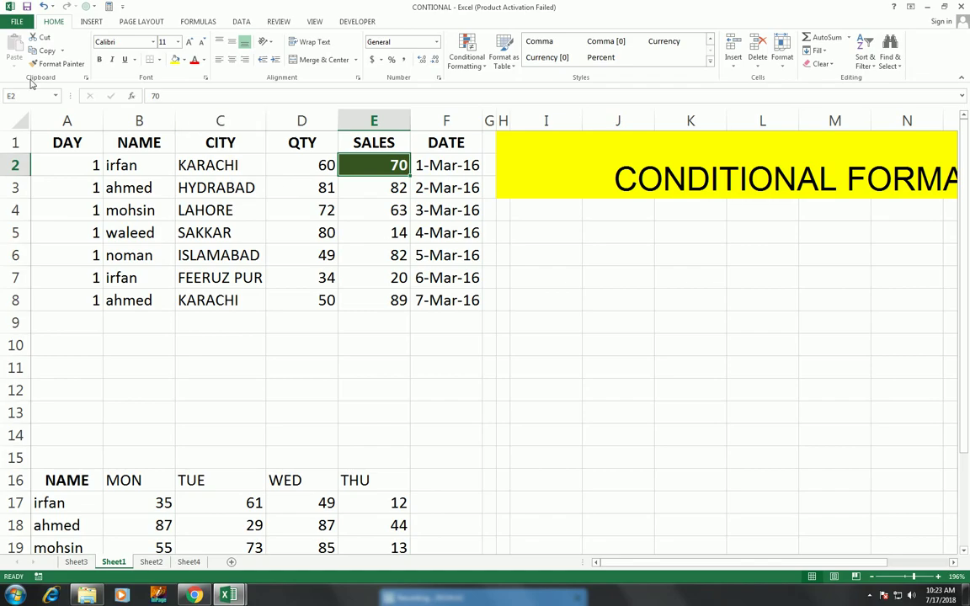
left_click(55, 65)
left_click_drag(383, 165, 397, 304)
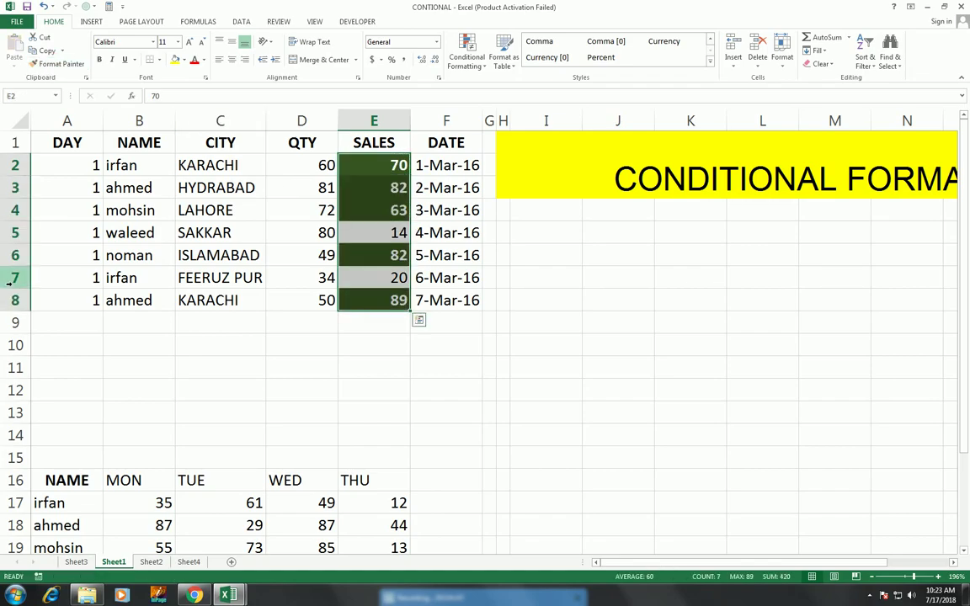
left_click(381, 300)
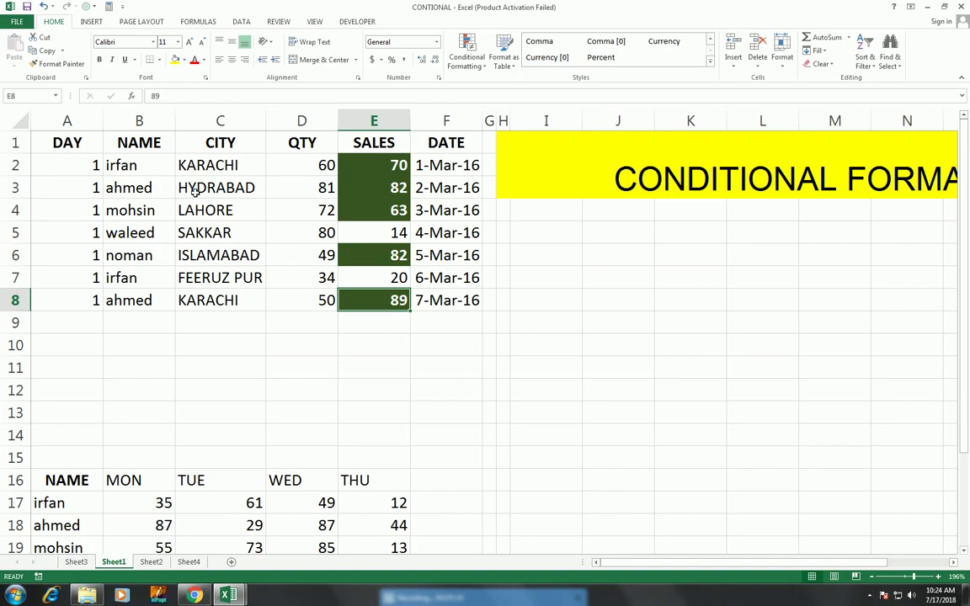
Undo the copied formatting on E3:E8 and reselect E2.
key("ctrl+z")
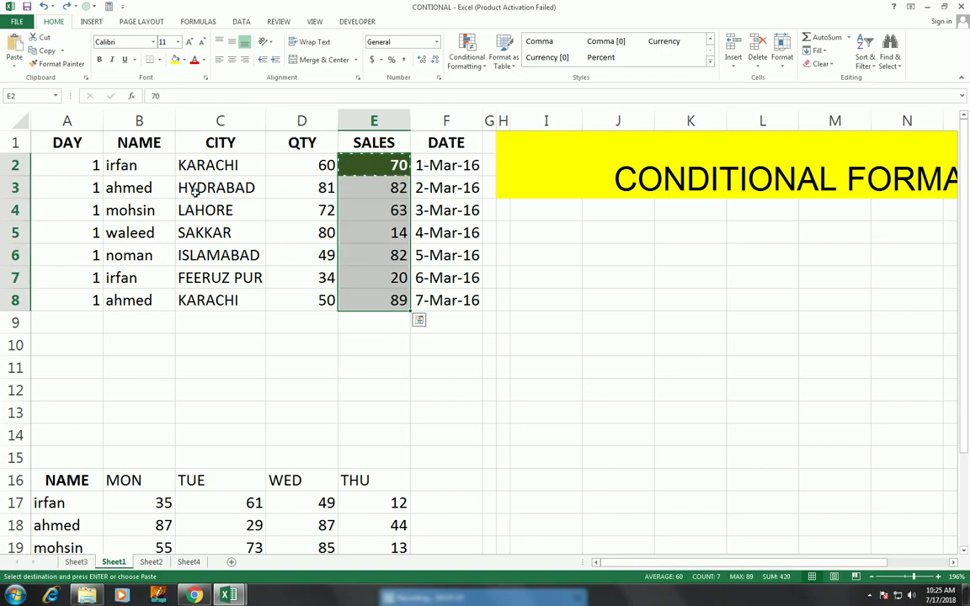
key("ctrl+z")
key("Escape")
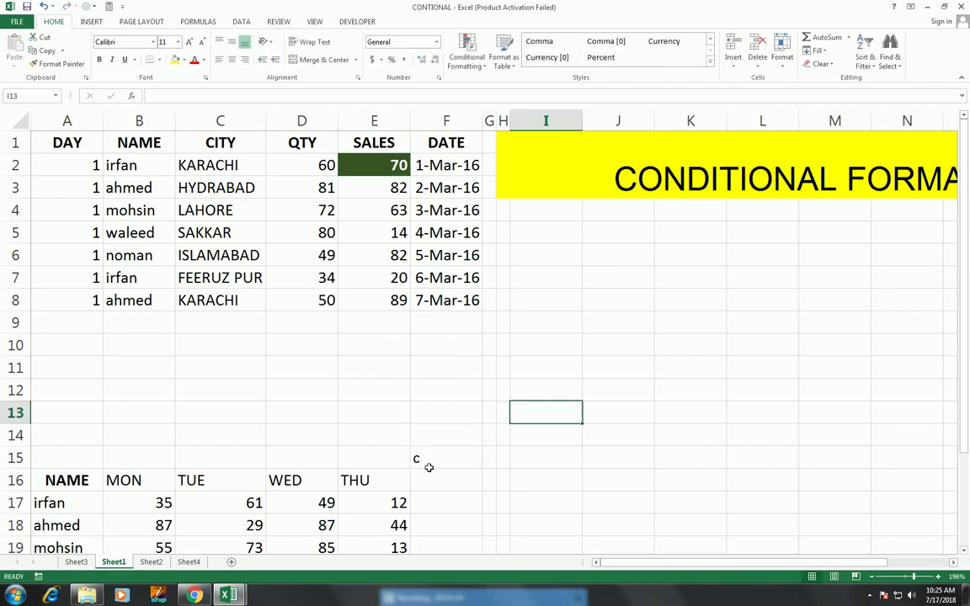
left_click(375, 170)
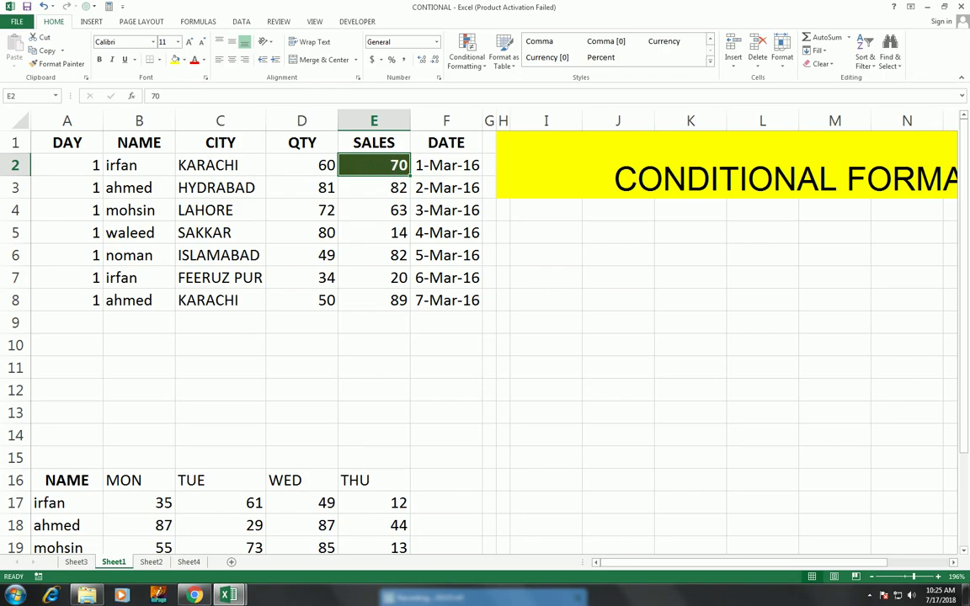
View E2's rule =SUM($E2)>50 in Manage Rules unchanged, then pick up E2's formatting.
left_click(476, 64)
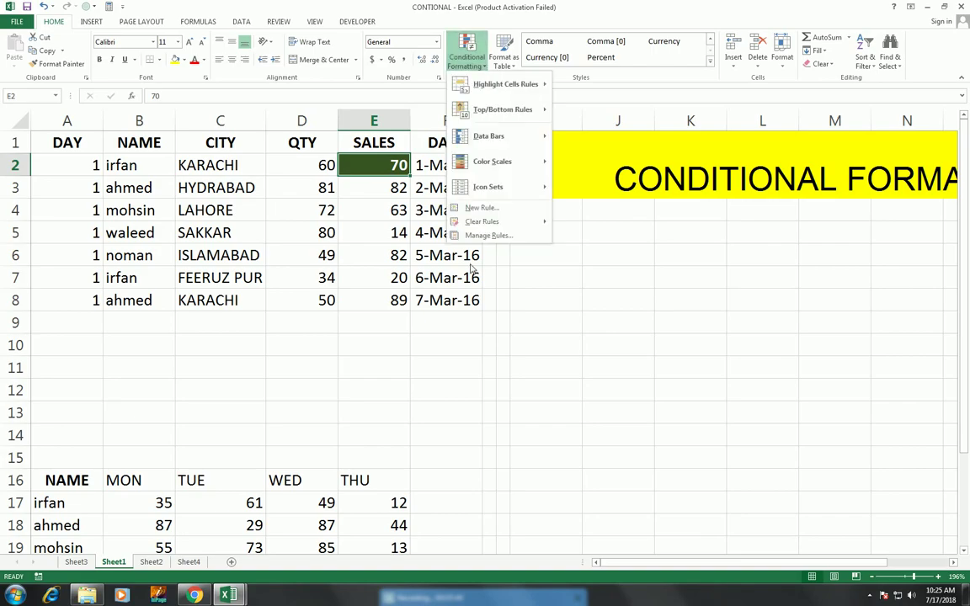
left_click(488, 236)
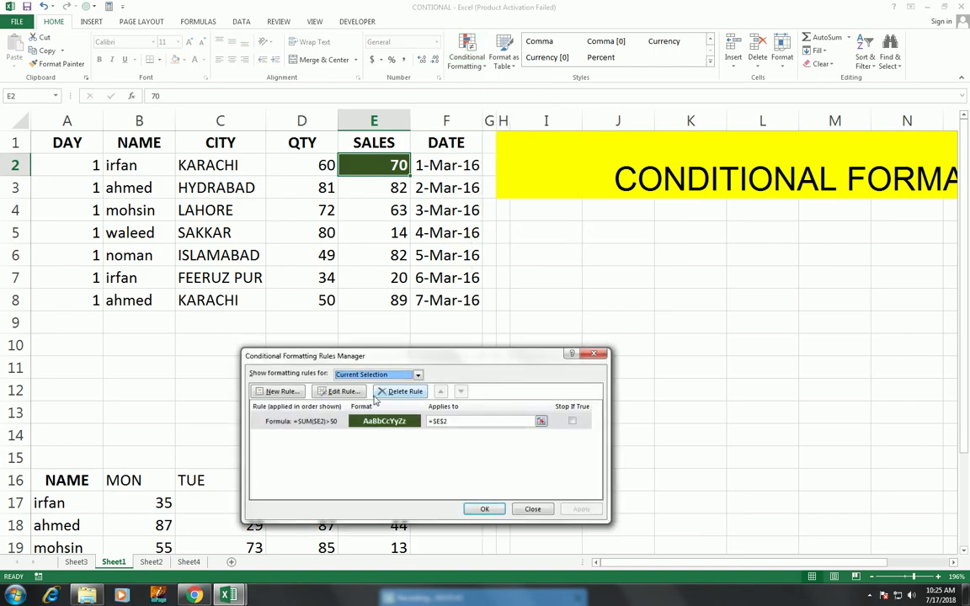
left_click(321, 421)
left_click(340, 391)
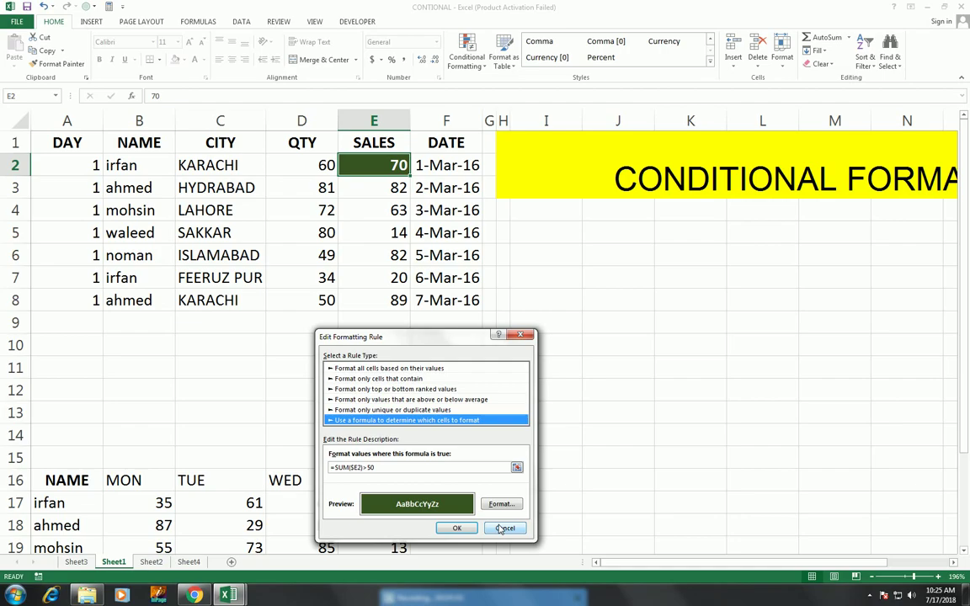
left_click(504, 528)
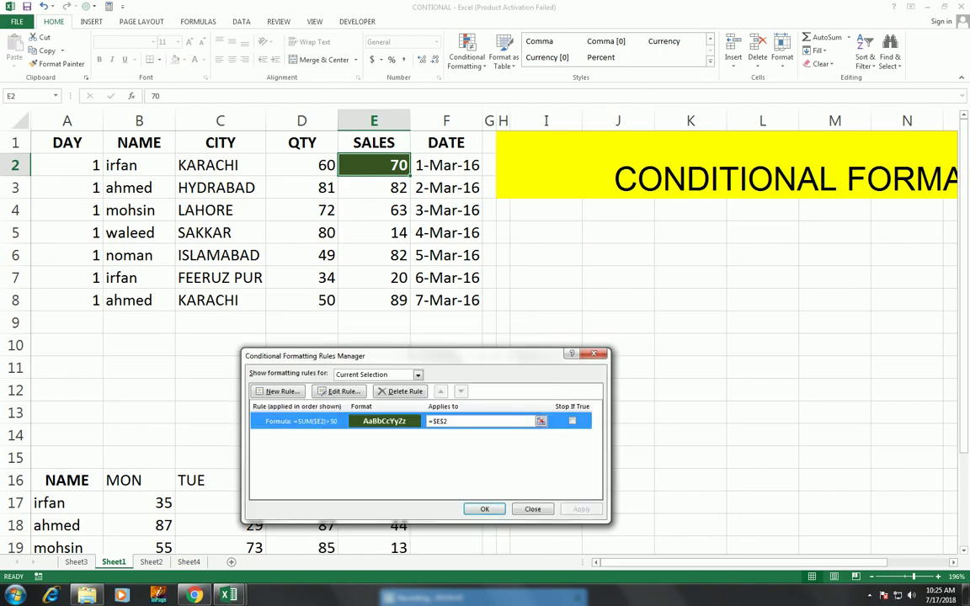
left_click(533, 508)
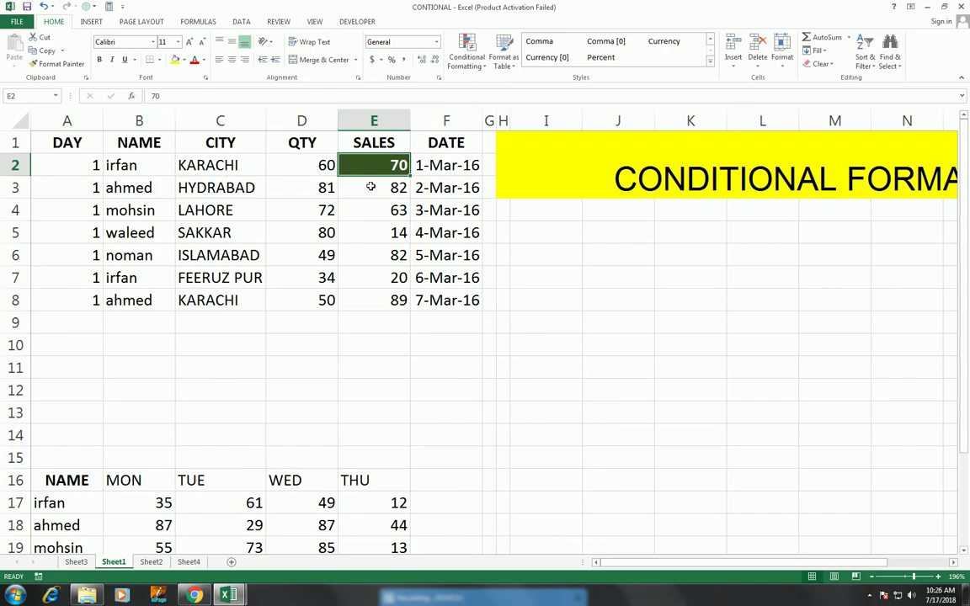
left_click(59, 63)
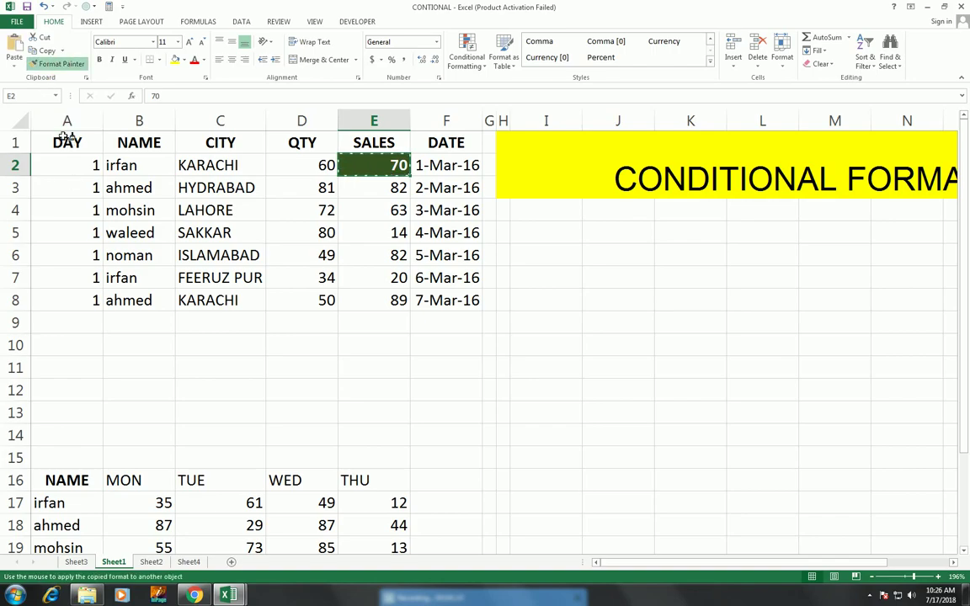
Paint E2's rule across A1:F8 and restore the date format on DATE cells F2:F8.
mouse_move(63, 144)
left_mouse_down()
mouse_move(236, 179)
mouse_move(451, 305)
left_mouse_up()
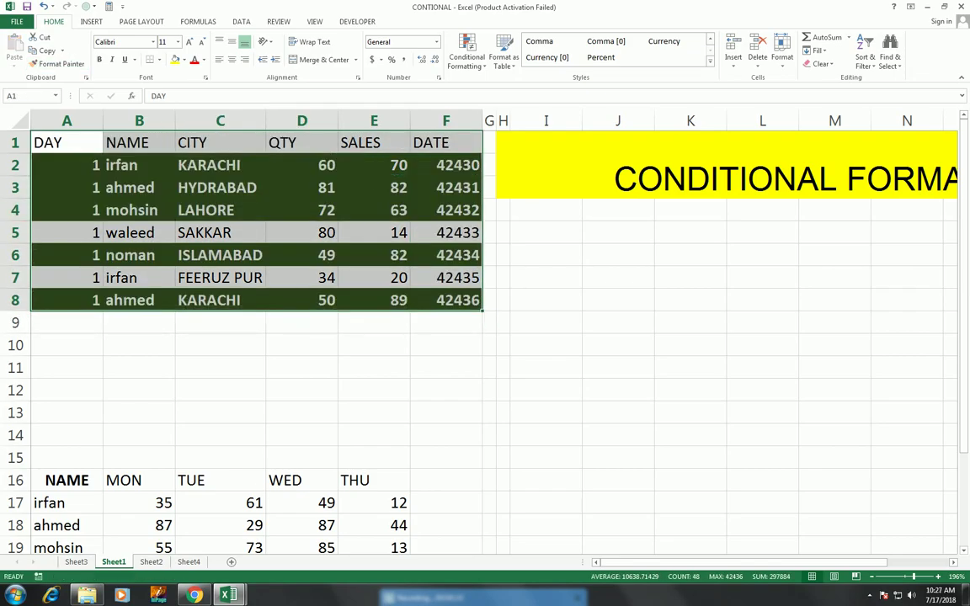
key("ctrl+q")
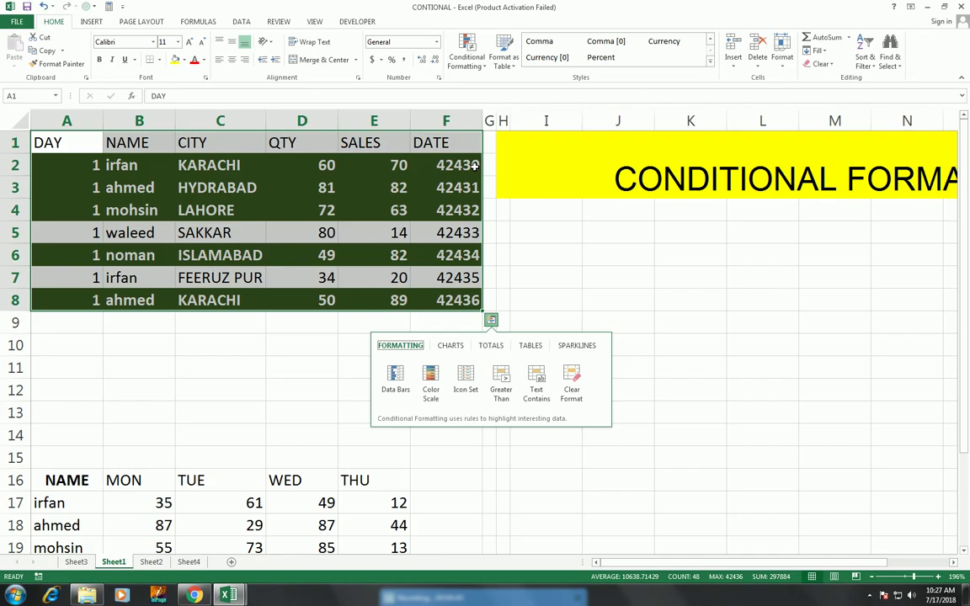
left_click_drag(455, 165, 450, 301)
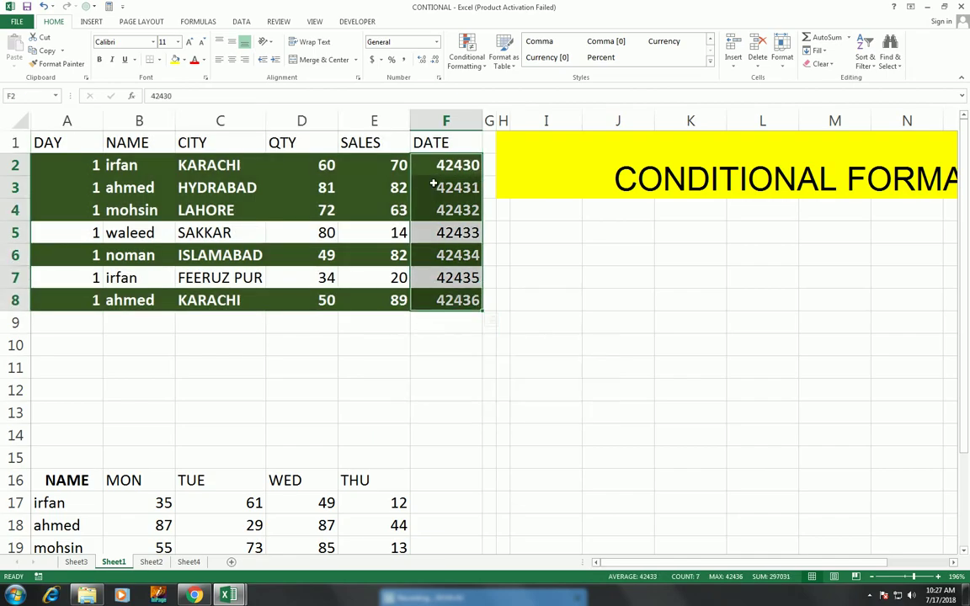
key("ctrl+shift+3")
left_click(439, 276)
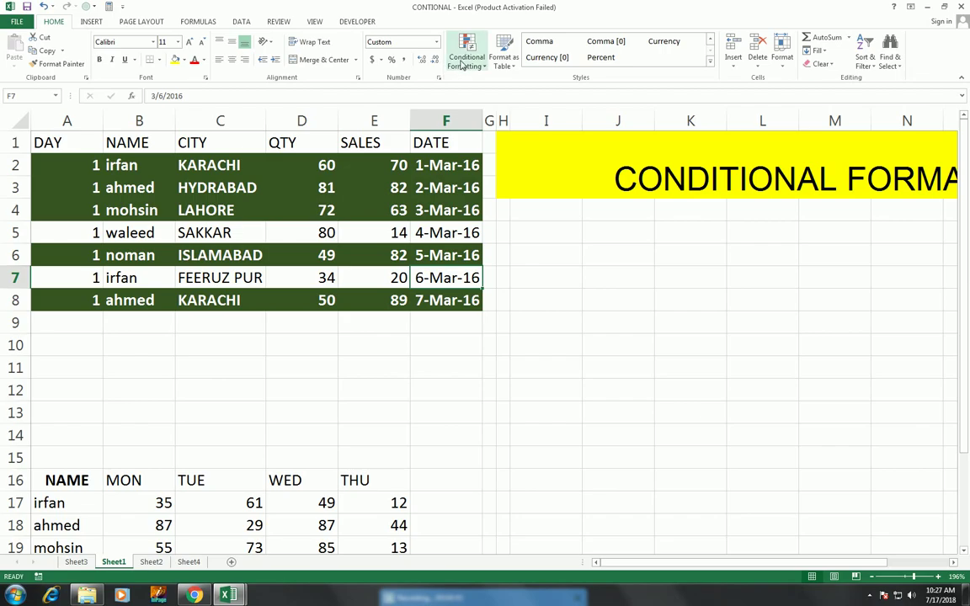
Add a blank Sheet5 to the workbook and zoom it to 262%.
left_click(476, 64)
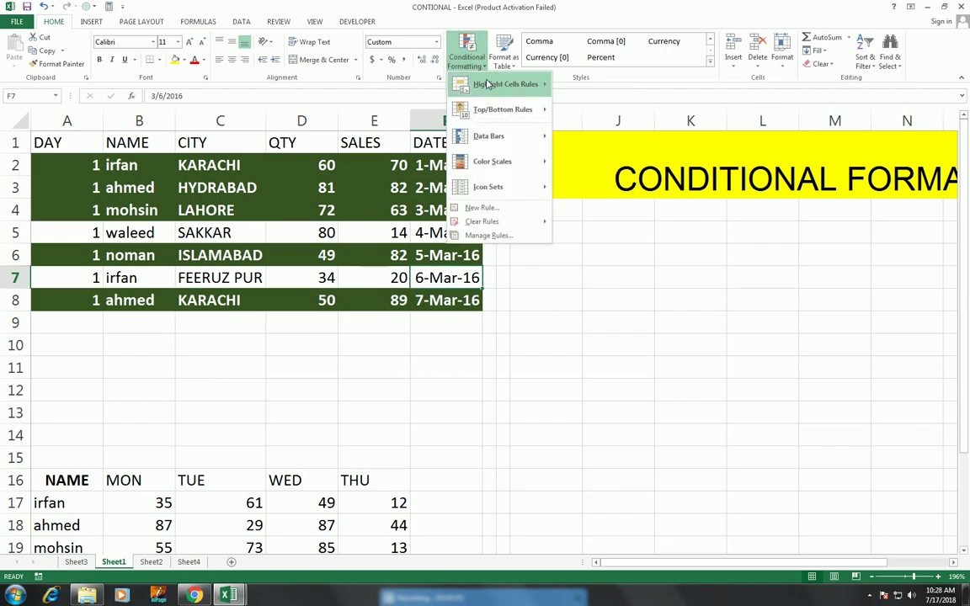
mouse_move(491, 89)
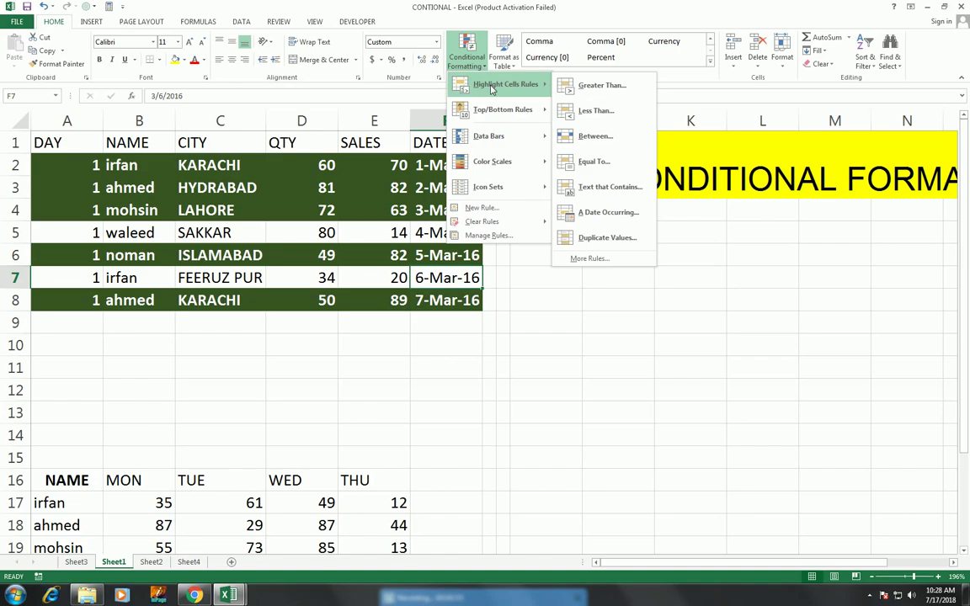
left_click(261, 314)
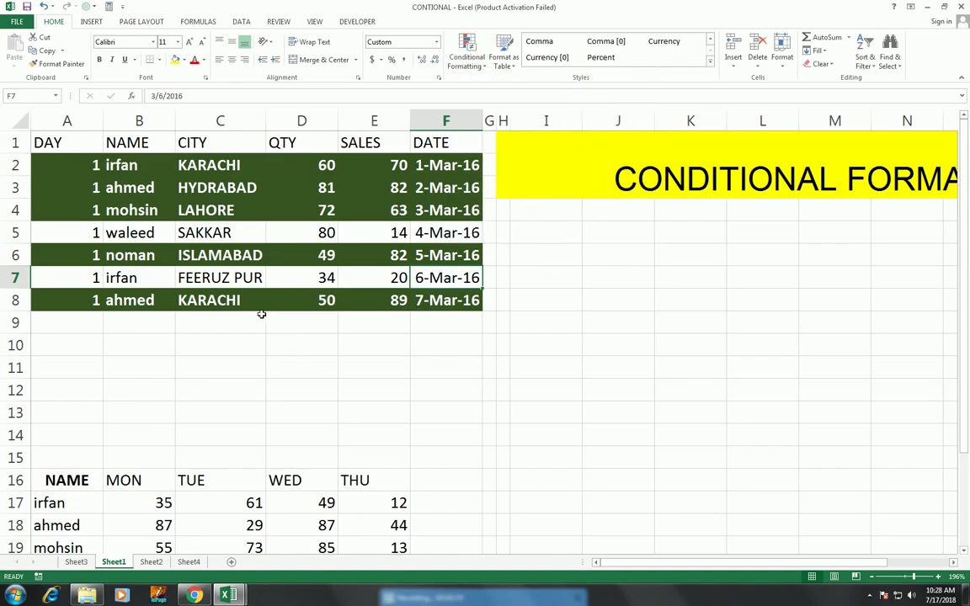
left_click(230, 563)
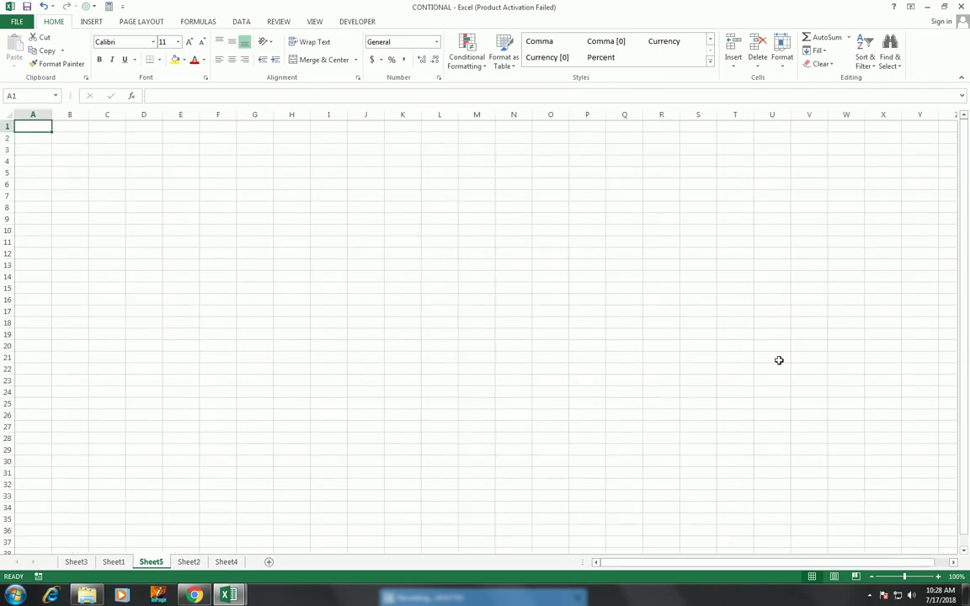
left_click_drag(905, 576, 902, 576)
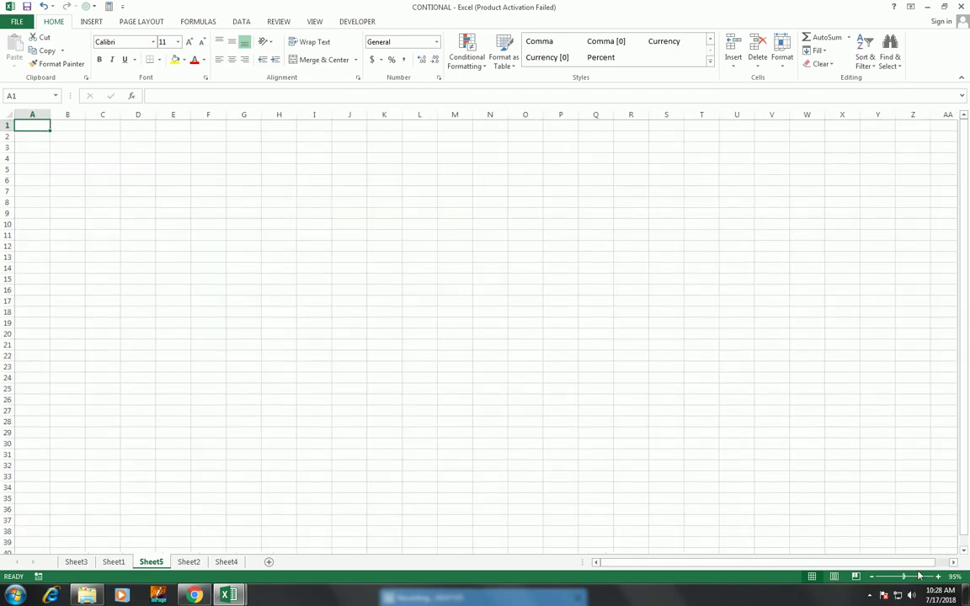
left_click(920, 576)
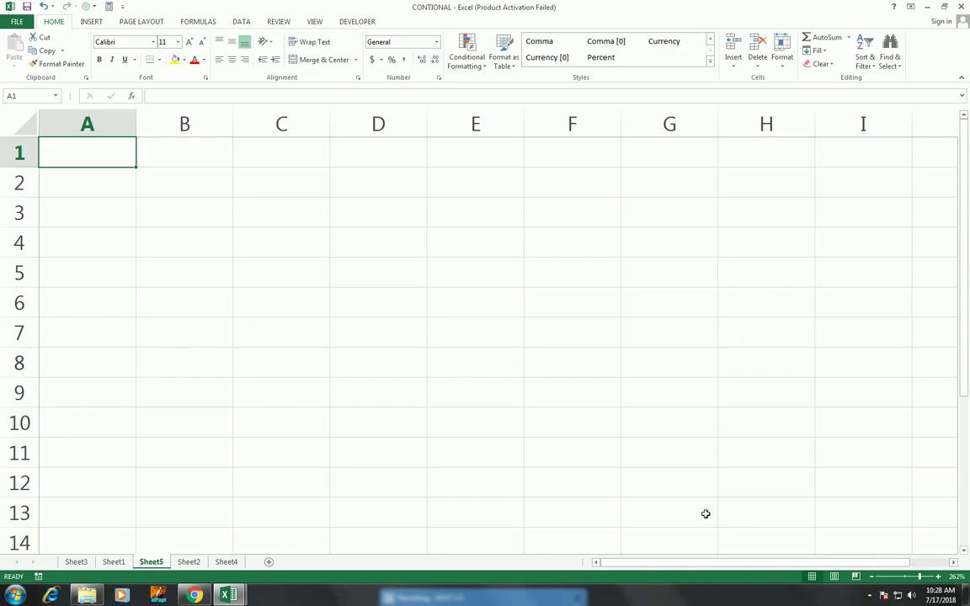
left_click(185, 125)
left_click(27, 125)
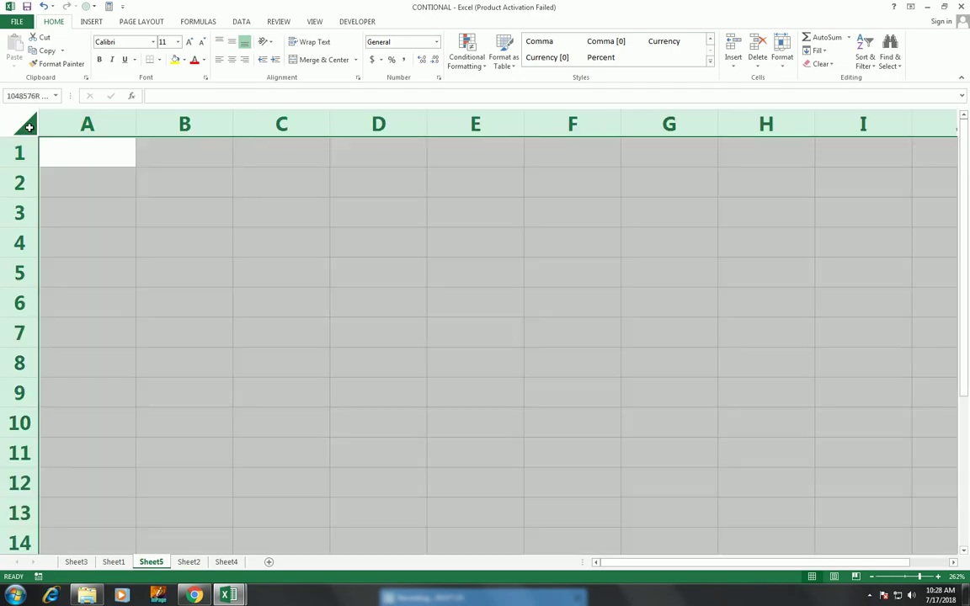
left_click(89, 122)
left_click(175, 59)
left_click(281, 124)
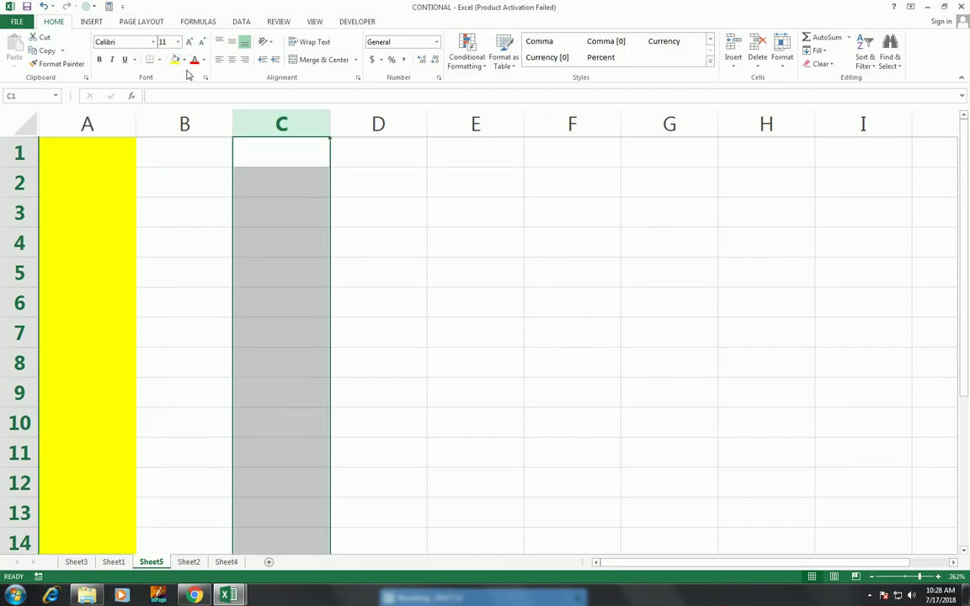
left_click(176, 59)
key("ctrl+z")
key("ctrl+z")
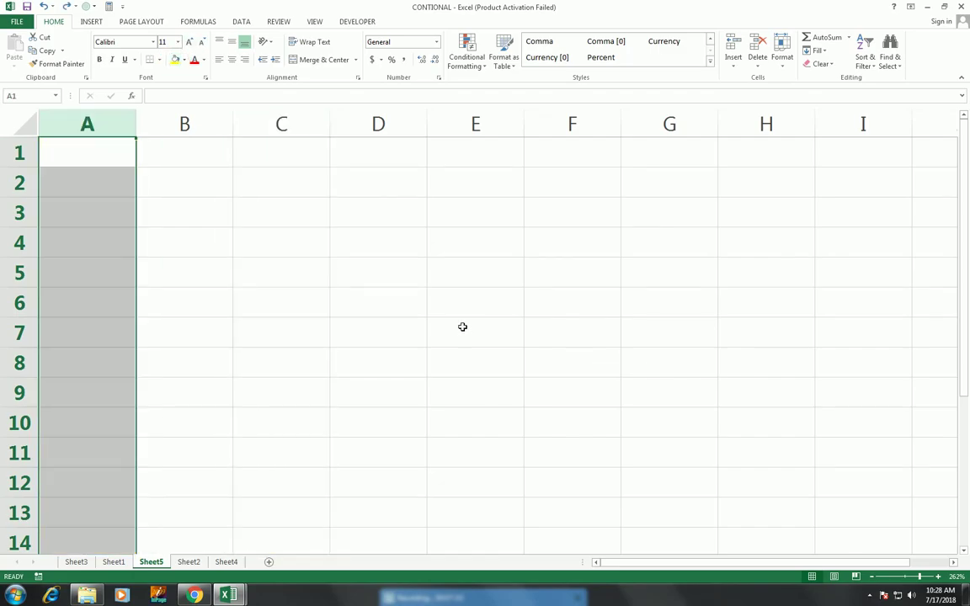
left_click(67, 148)
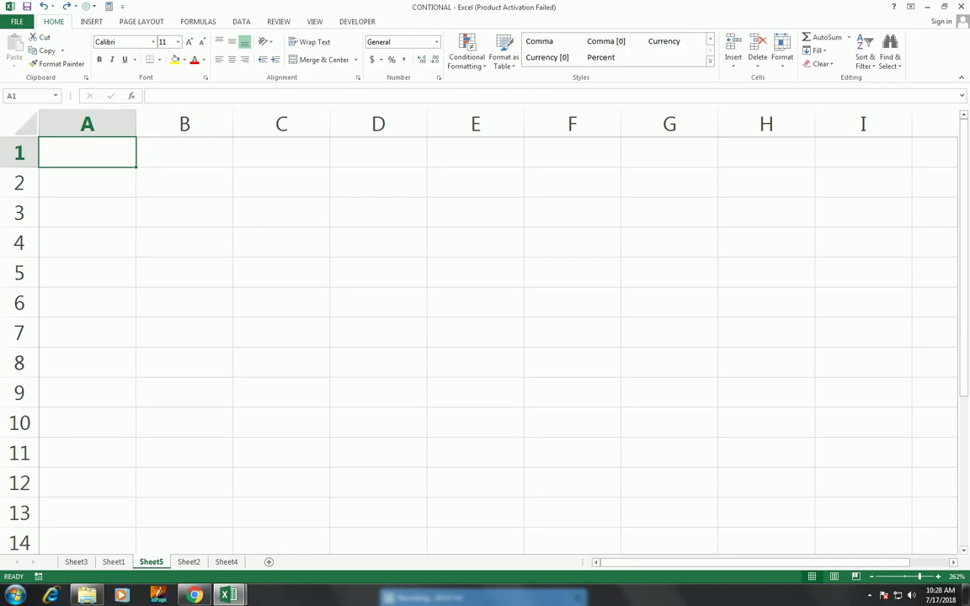
Select all of Sheet5 and start a formula rule reading =iseven(column()).
left_click(22, 124)
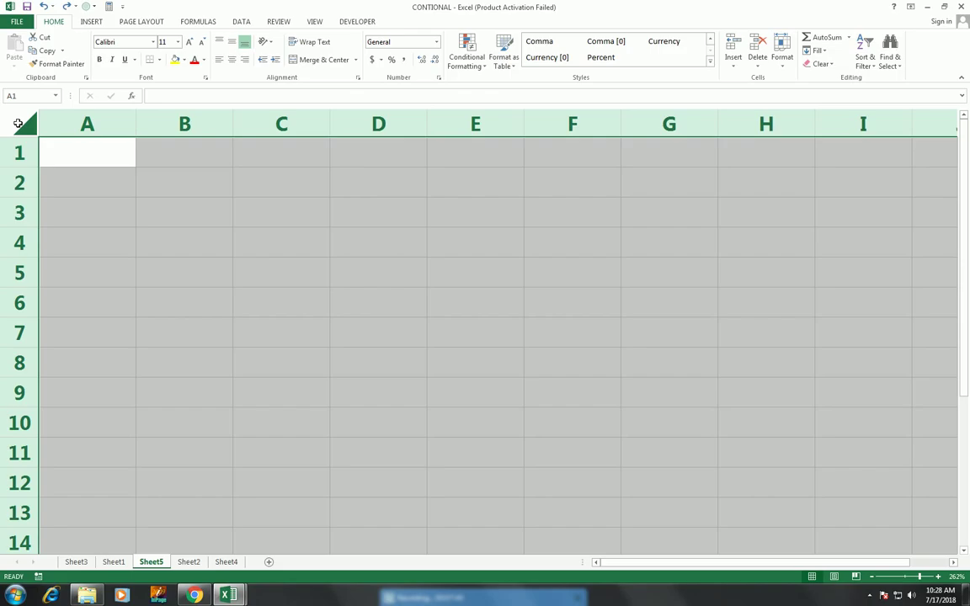
left_click(471, 59)
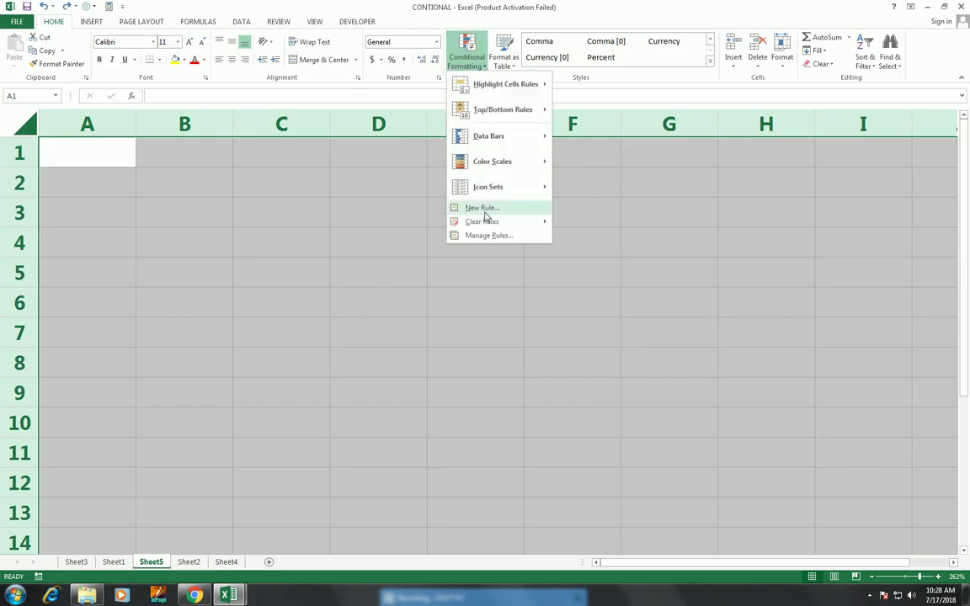
left_click(483, 208)
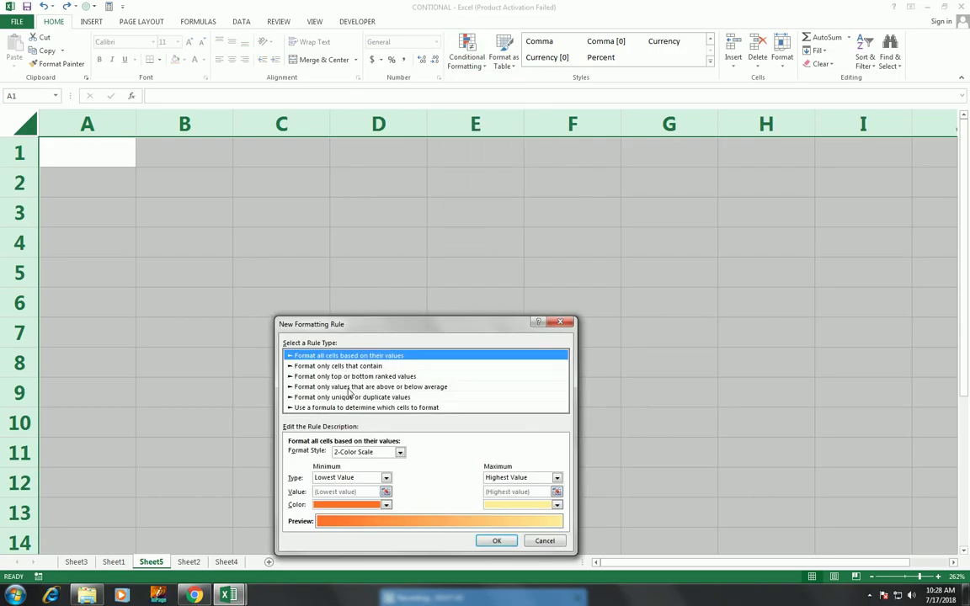
left_click(315, 408)
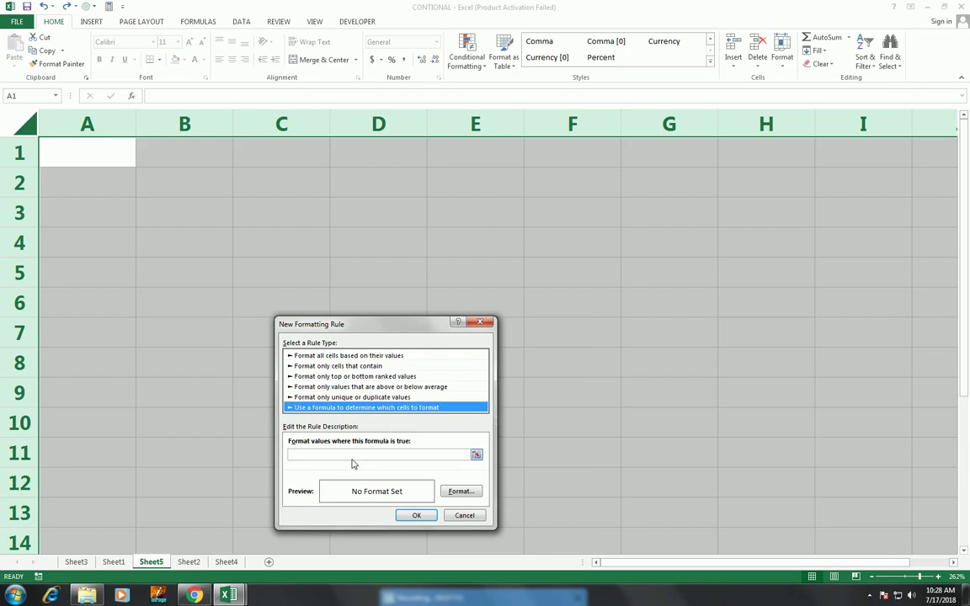
key("Tab")
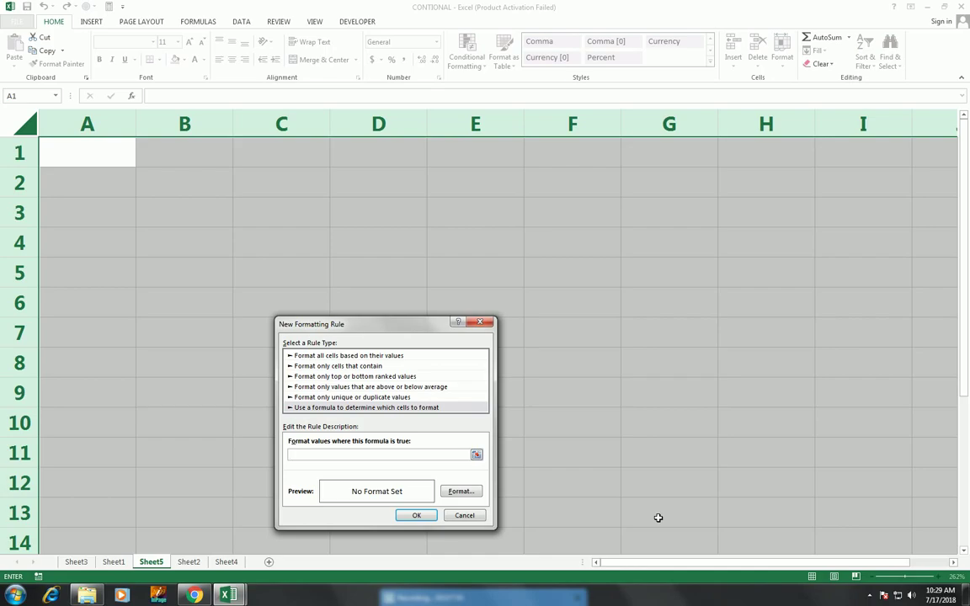
type("=i")
type("seven(c")
type("ou")
type("umn(")
Give the =iseven(column()) rule a light peach fill and apply it to Sheet5.
left_click(460, 492)
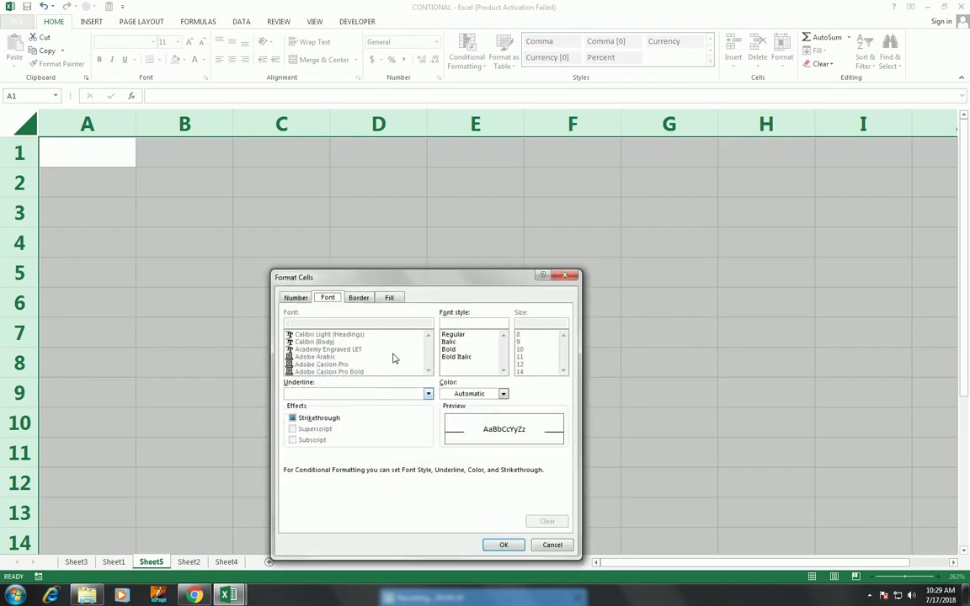
left_click(389, 298)
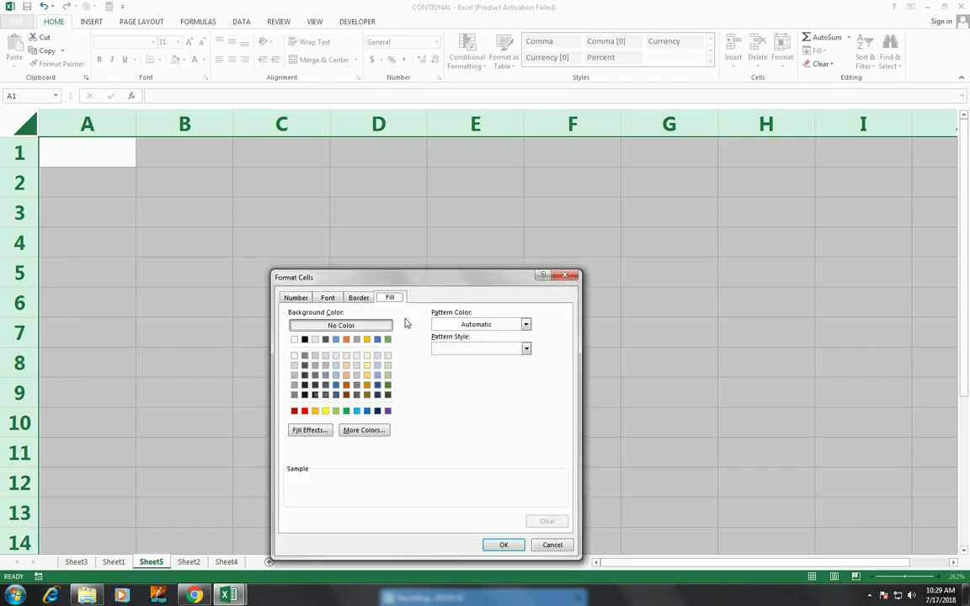
left_click(347, 365)
left_click(503, 545)
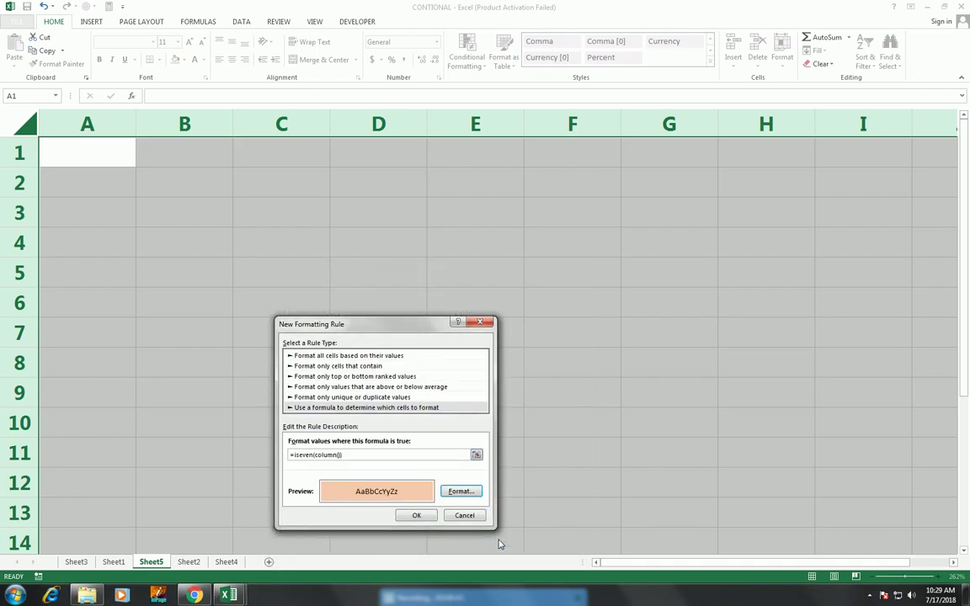
left_click(412, 515)
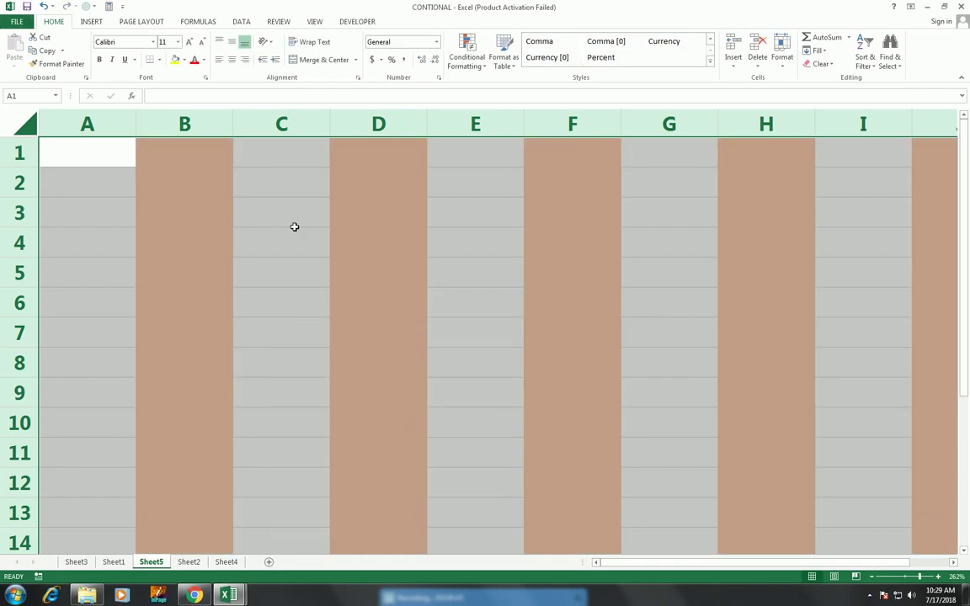
left_click(317, 217)
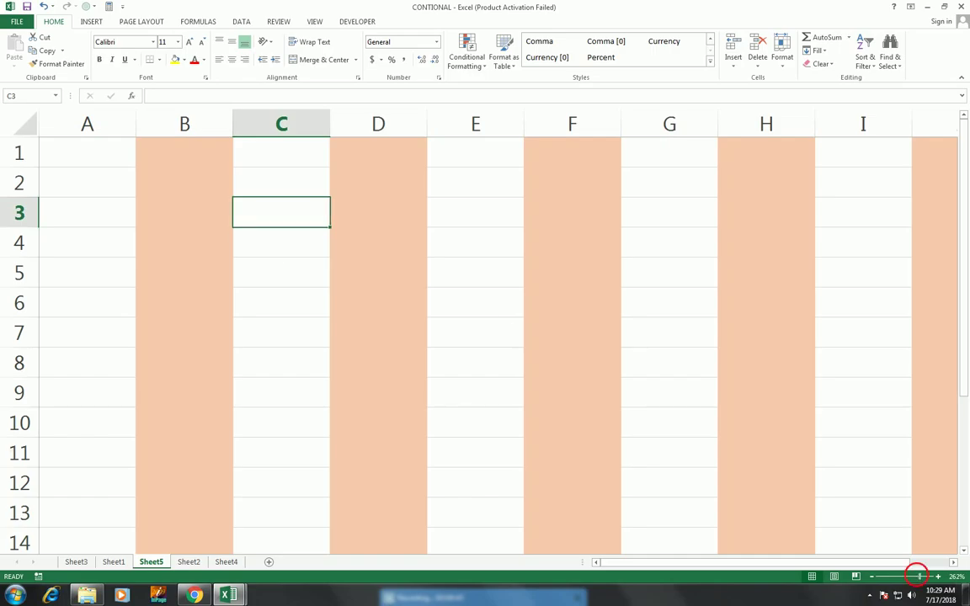
Zoom out to see more peach columns and reselect the whole sheet.
left_click_drag(919, 577, 907, 578)
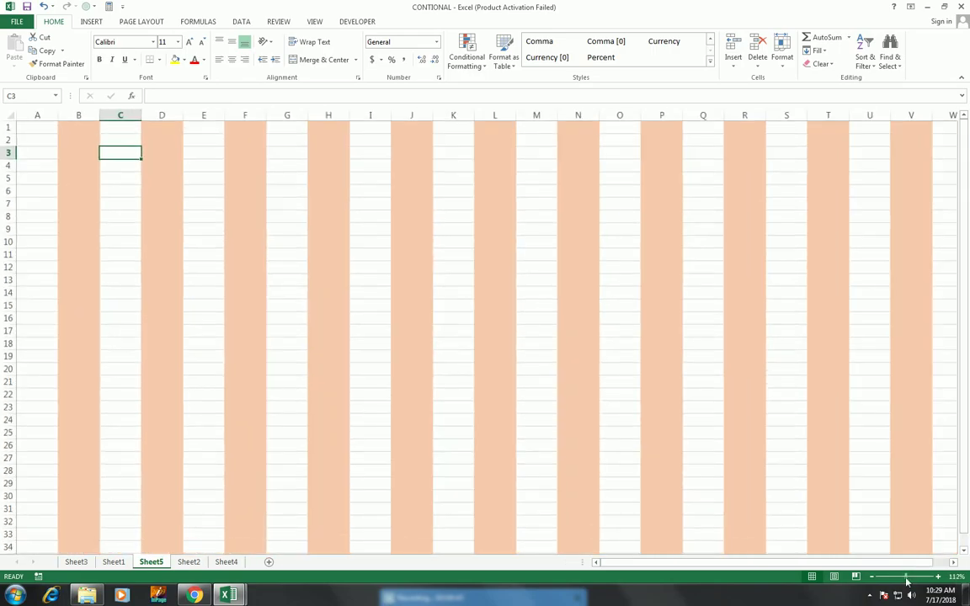
left_click(314, 268)
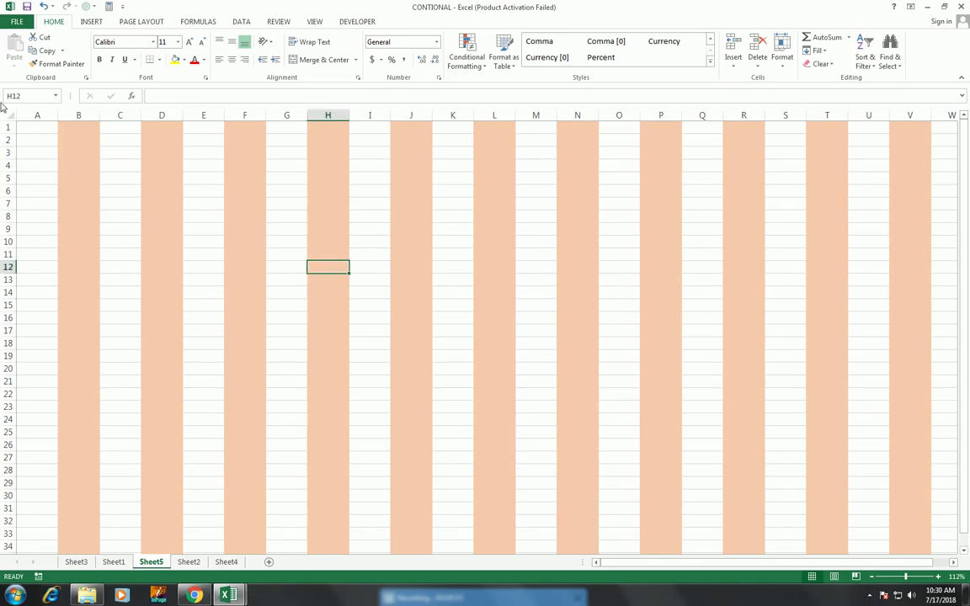
left_click(10, 116)
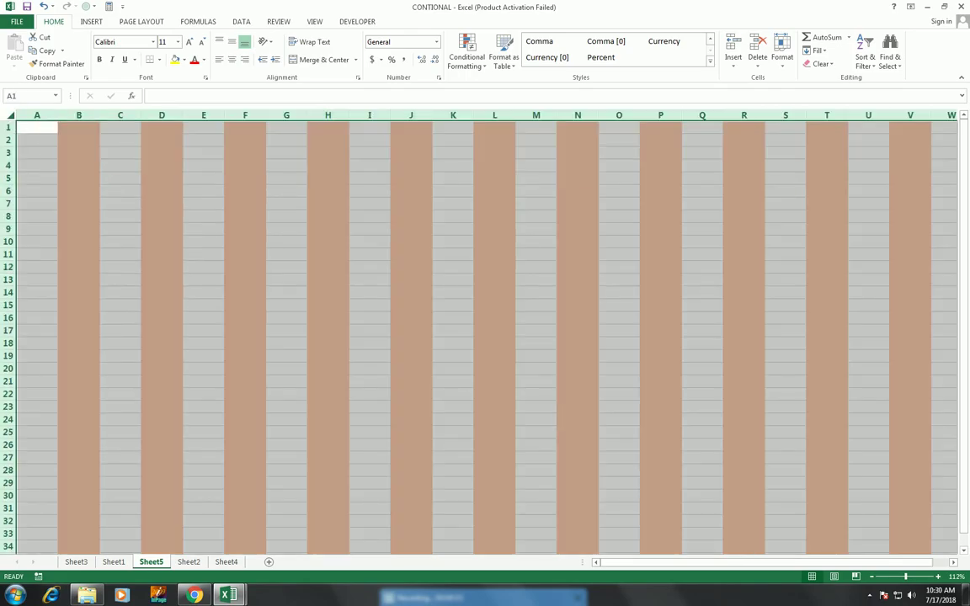
Create a new formula-based conditional formatting rule with =ISODD(ROW()).
left_click(474, 66)
left_click(410, 199)
left_click(312, 394)
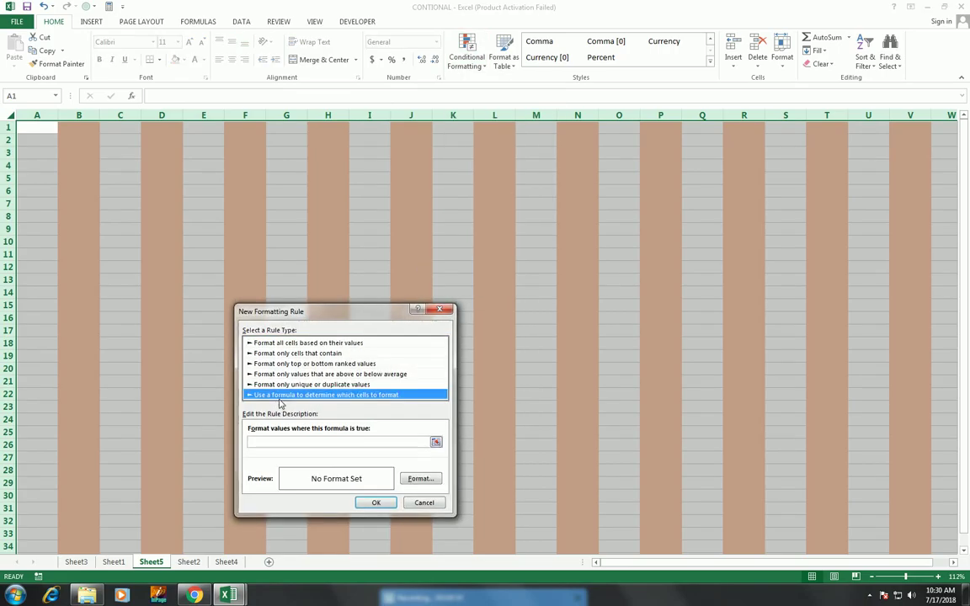
left_click(282, 441)
type("=")
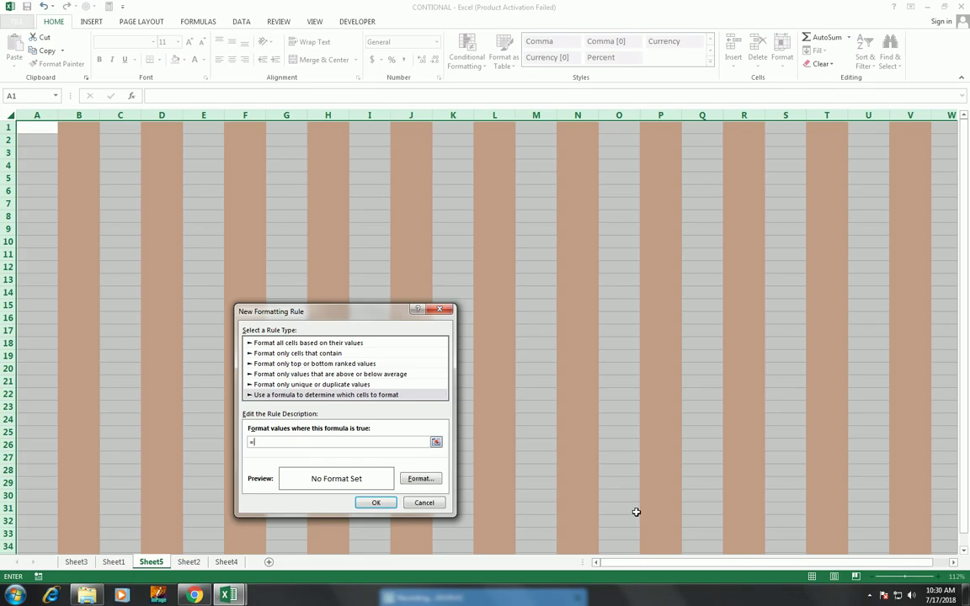
type("d")
key("BackSpace")
type("sodd(")
type("row(")
type(")")
Give the odd-row rule a dark orange fill, apply it, and deselect to view the stripes.
left_click(421, 479)
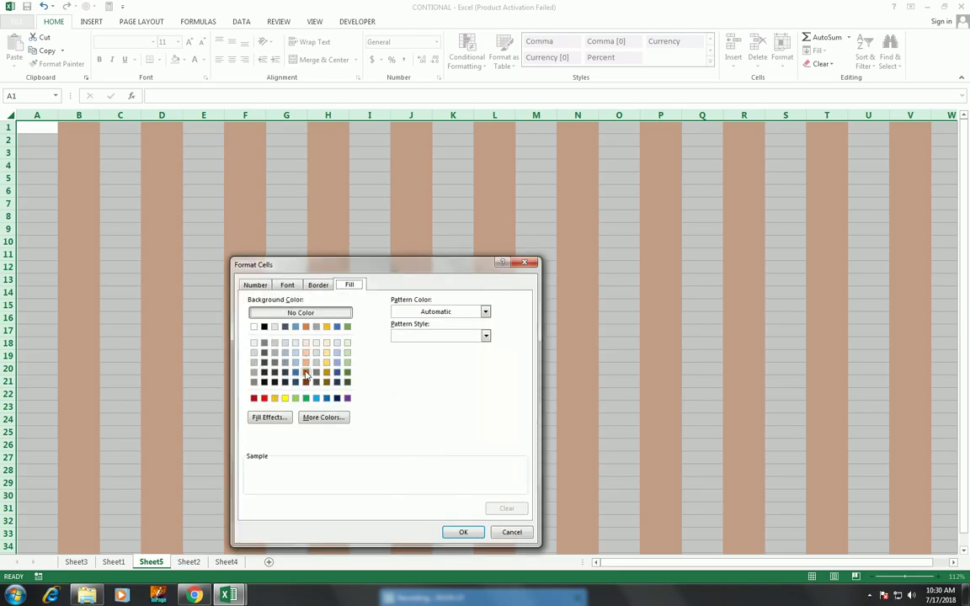
left_click(306, 372)
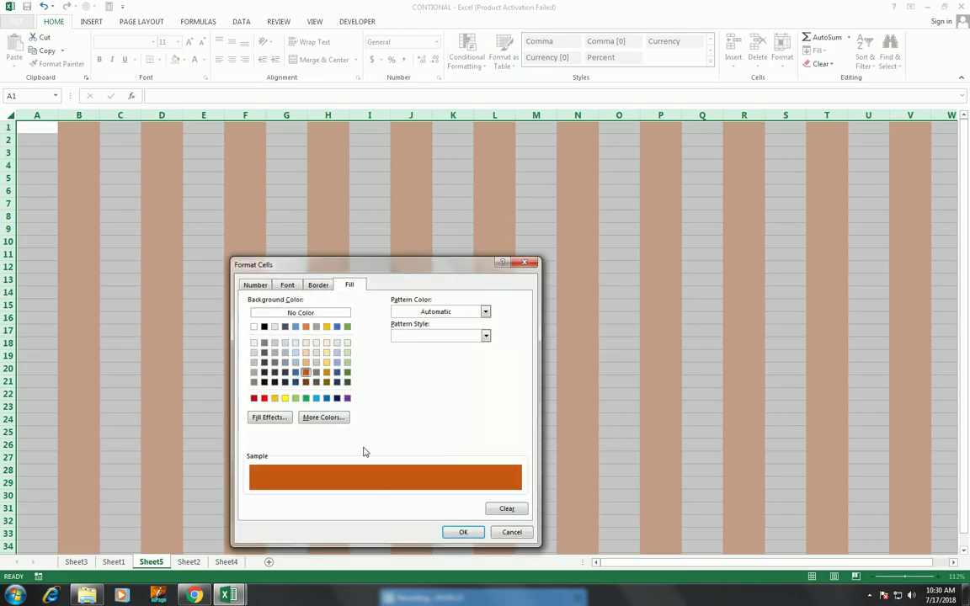
left_click(464, 533)
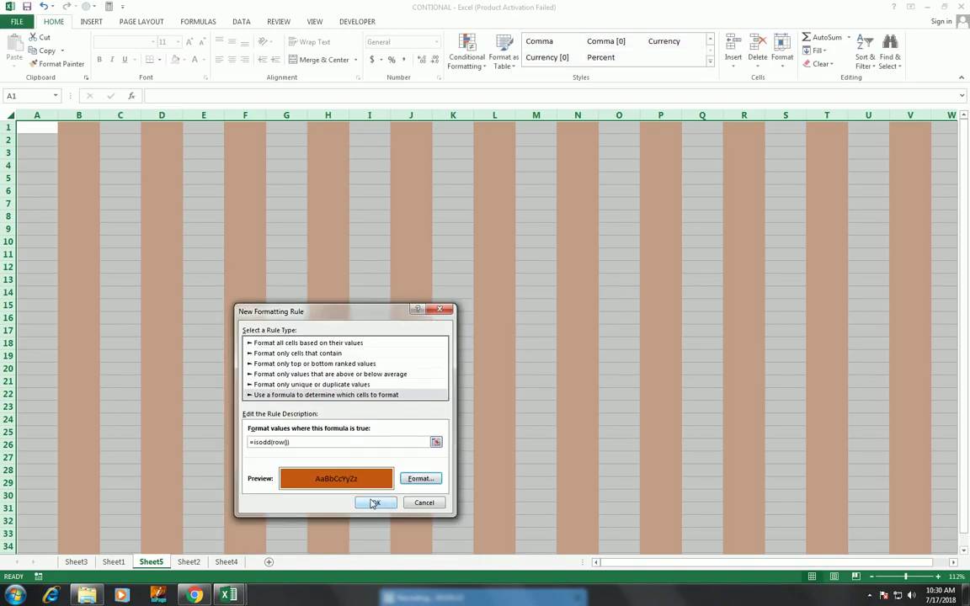
left_click(375, 503)
left_click(417, 420)
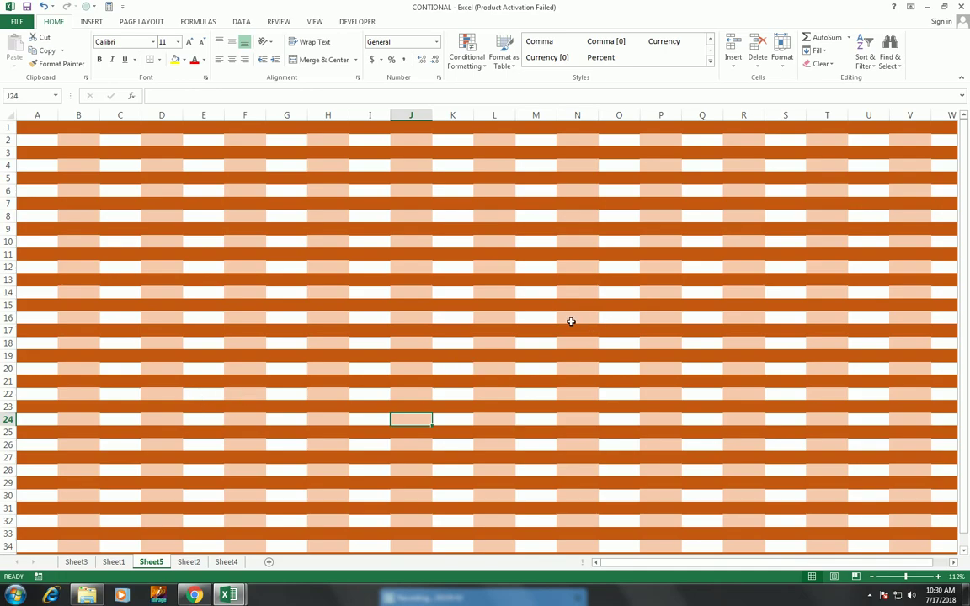
left_click(194, 596)
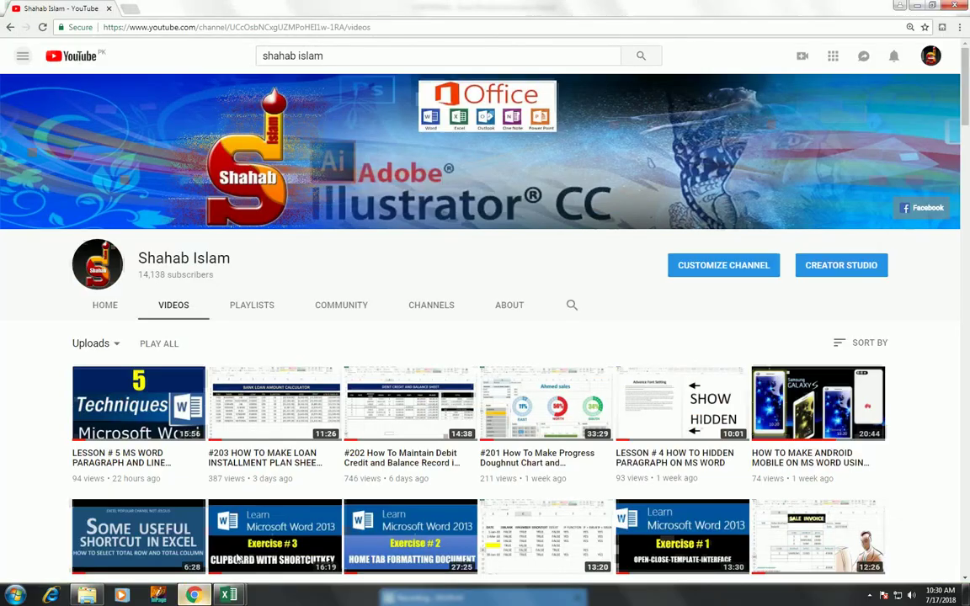